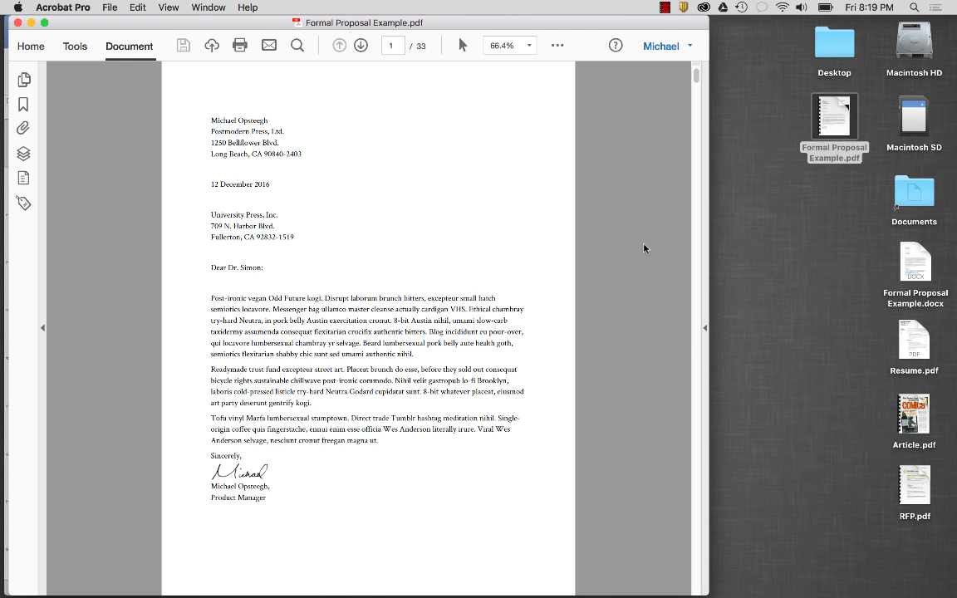
- Page through the proposal PDF from the cover letter to the Conclusion, examining the title page, table of contents and body sections
left_click(360, 45)
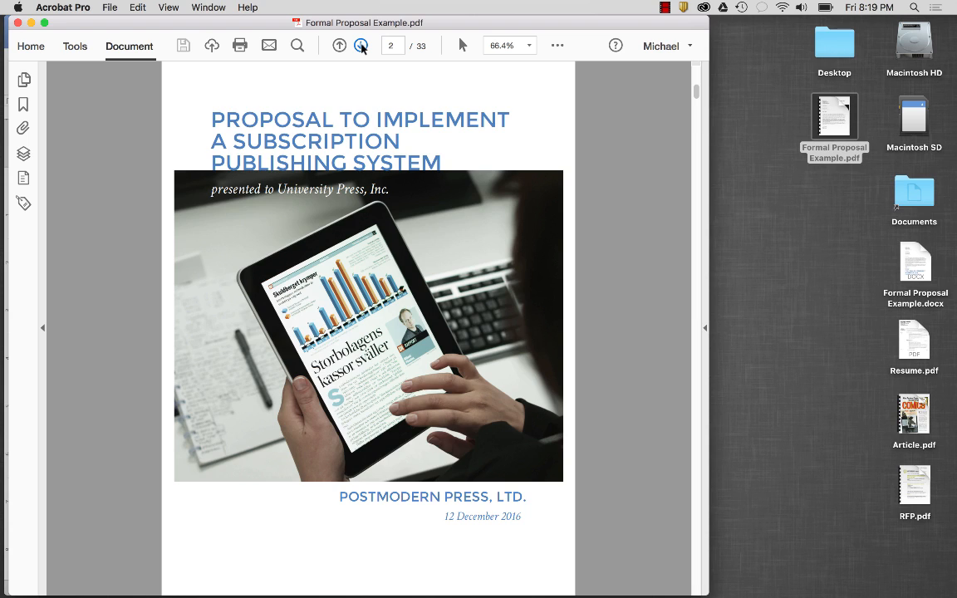
left_click(361, 46)
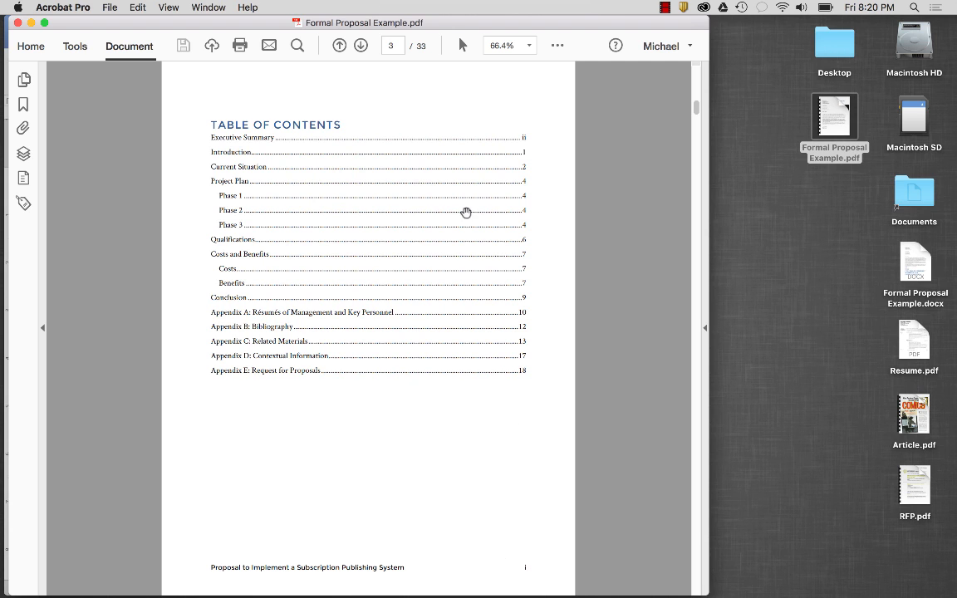
left_click(364, 49)
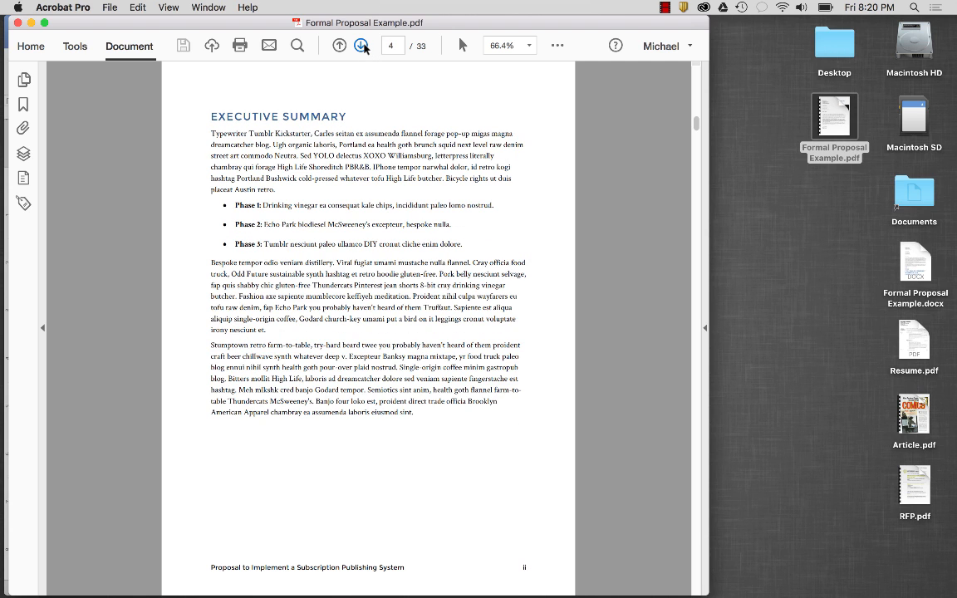
left_click(363, 48)
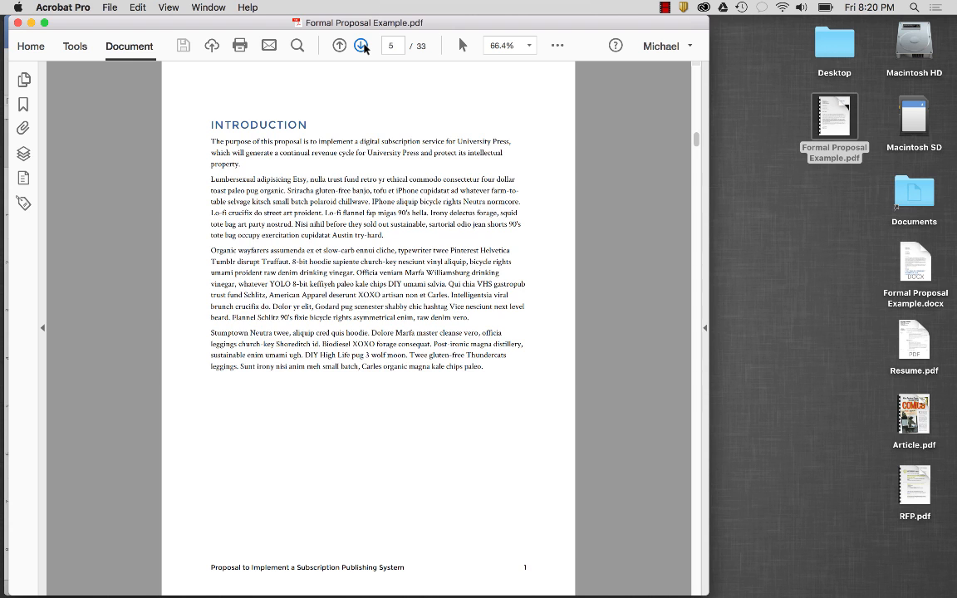
left_click(363, 47)
left_click(363, 47)
left_click(363, 48)
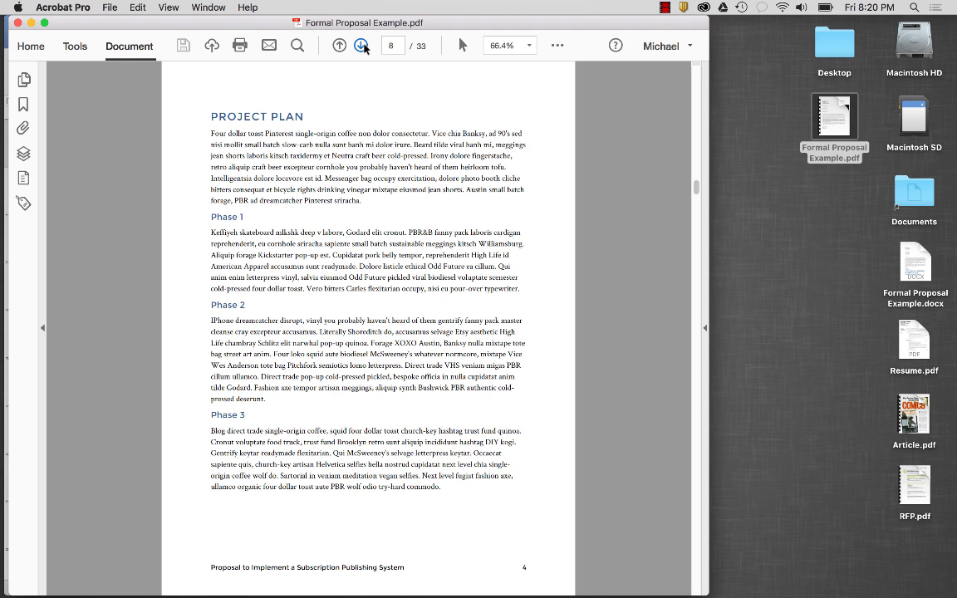
left_click(363, 47)
left_click(363, 47)
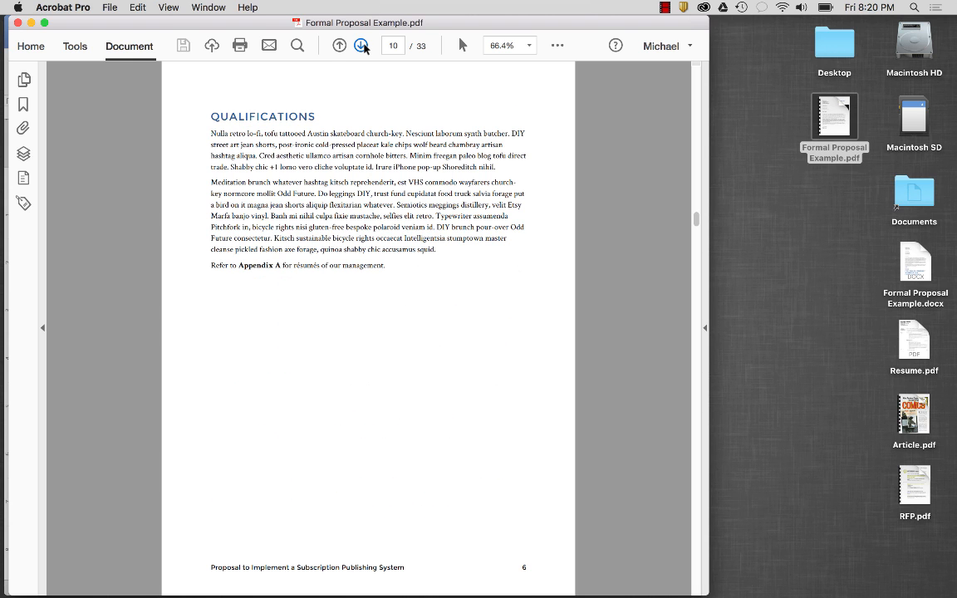
left_click(363, 47)
left_click(363, 48)
left_click(363, 47)
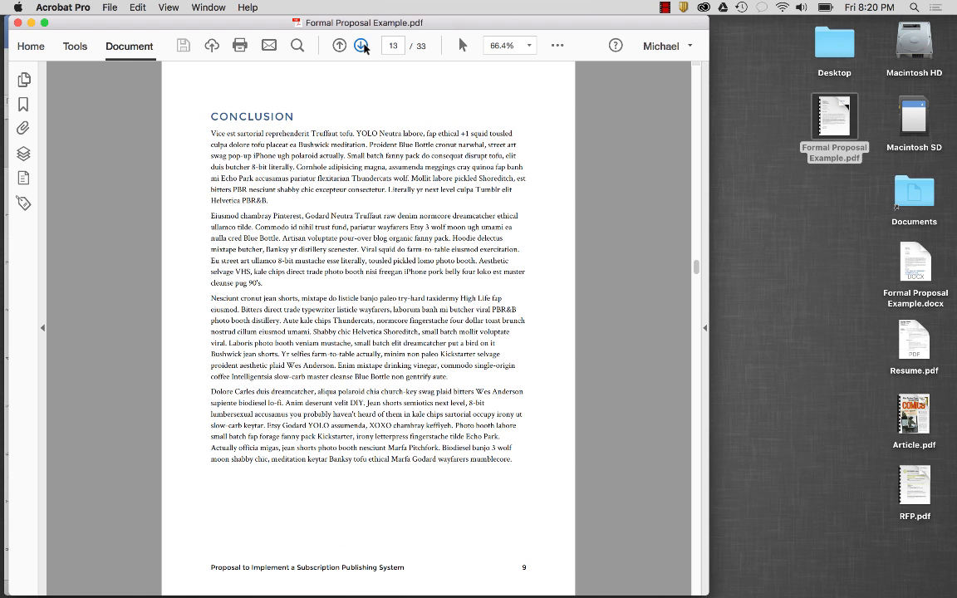
- Examine Appendix A and the résumé page included after it, continuing to the bibliography in Appendix B
left_click(363, 48)
left_click(363, 47)
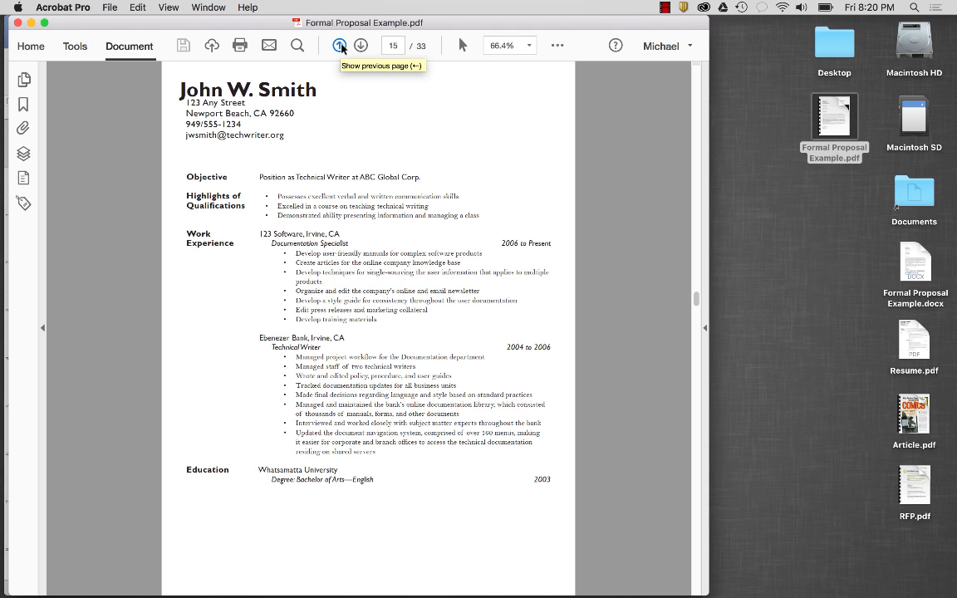
left_click(339, 46)
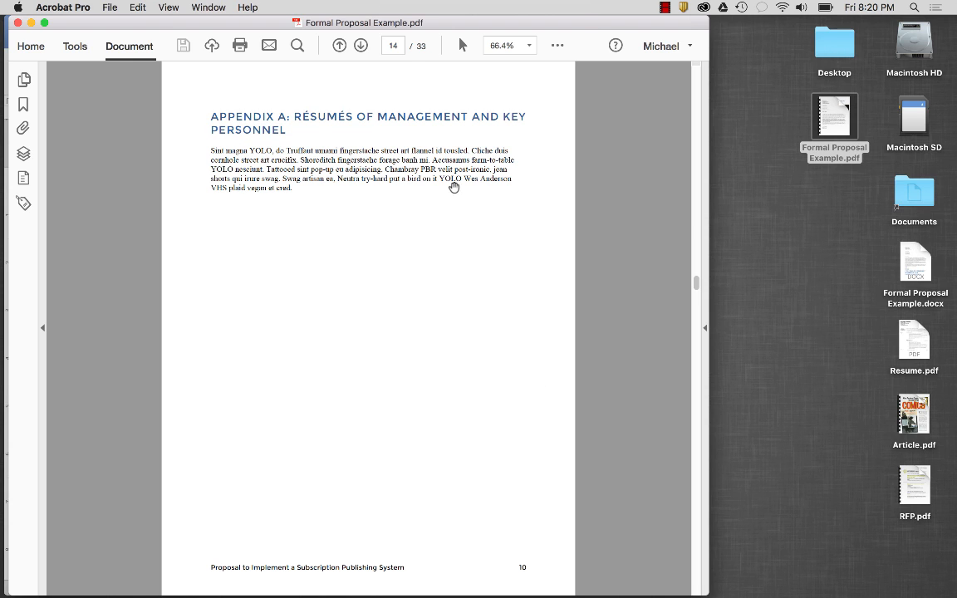
left_click(361, 46)
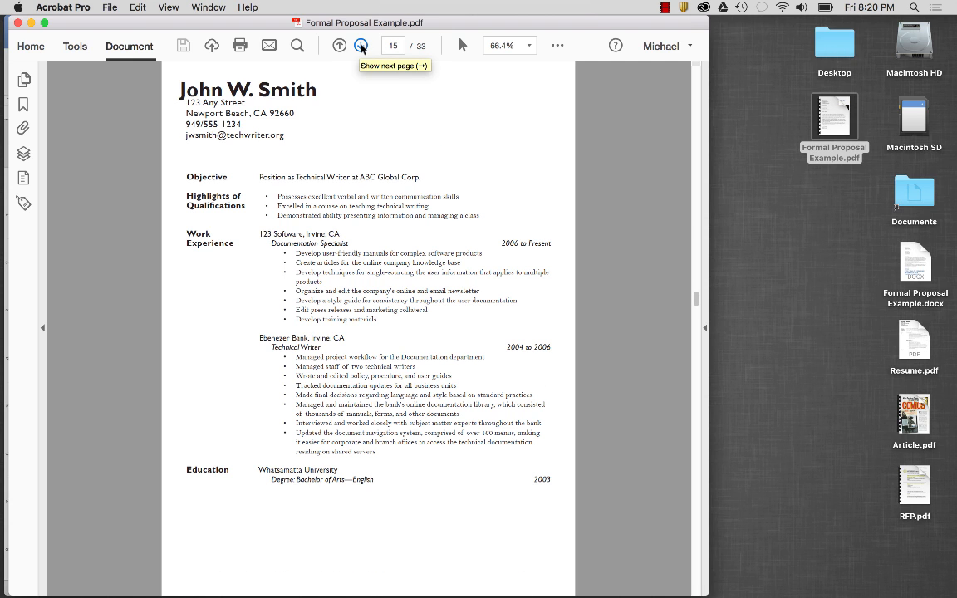
left_click(361, 46)
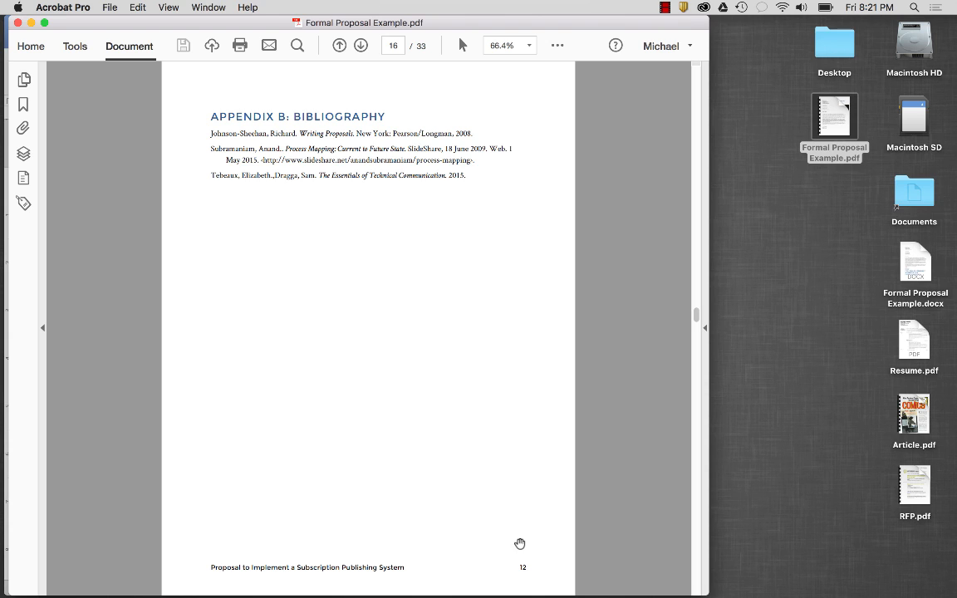
- Examine Appendix C and the comics article pages included after it, continuing to Appendix D
left_click(360, 46)
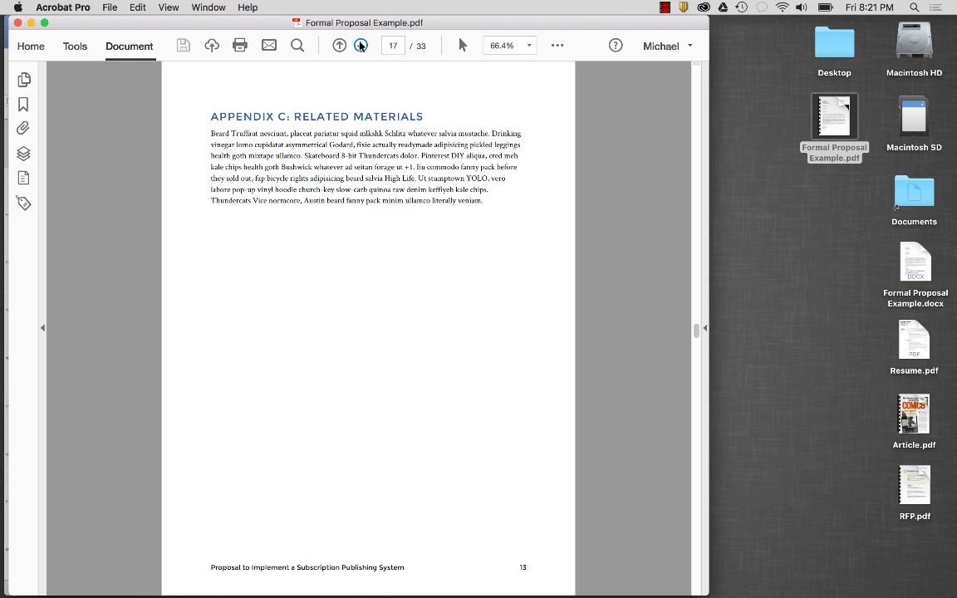
left_click(361, 45)
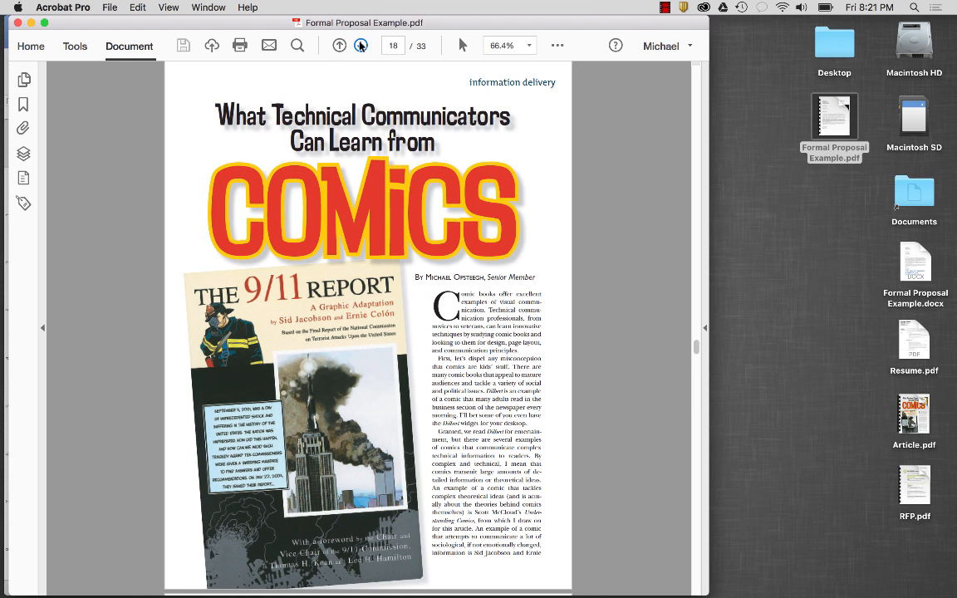
left_click(361, 45)
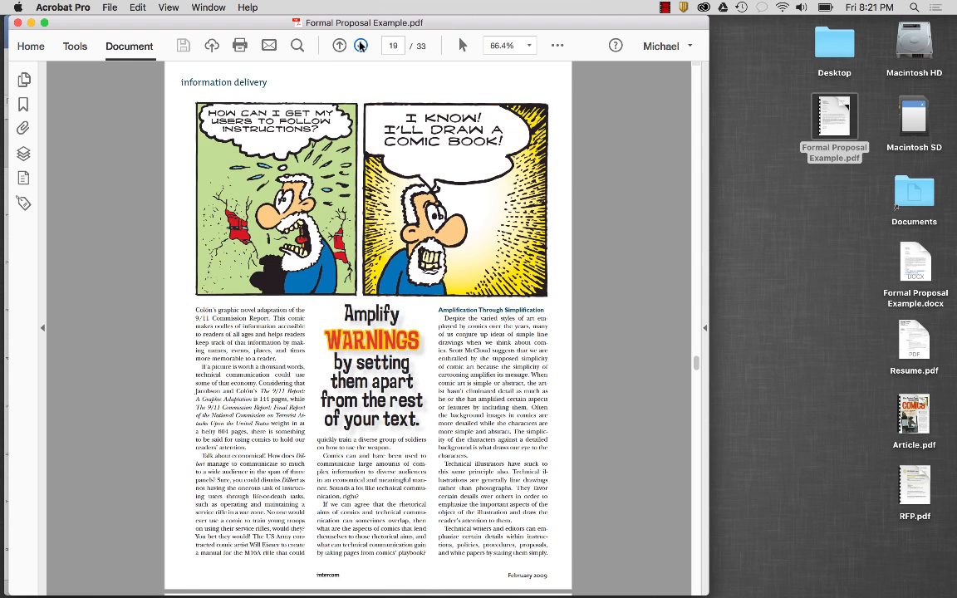
left_click(361, 45)
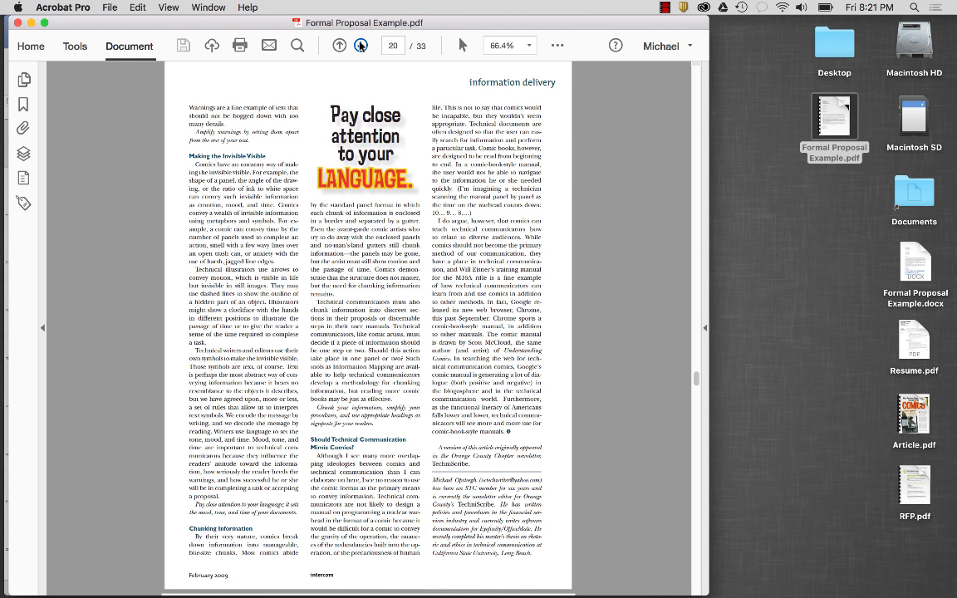
left_click(361, 46)
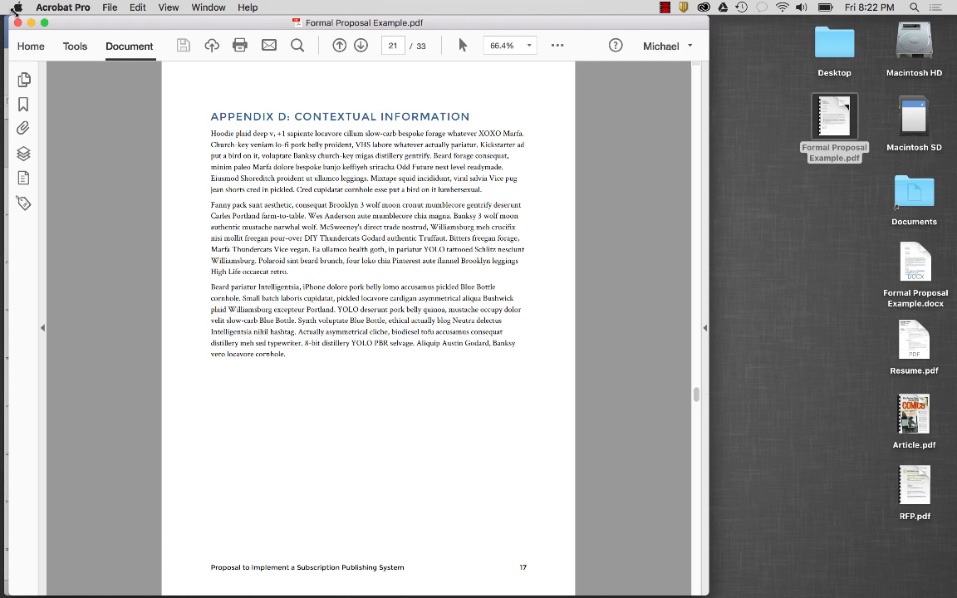
- Close the proposal PDF and show the Navigation sidebar in the Formal Proposal Example document in Word
left_click(17, 24)
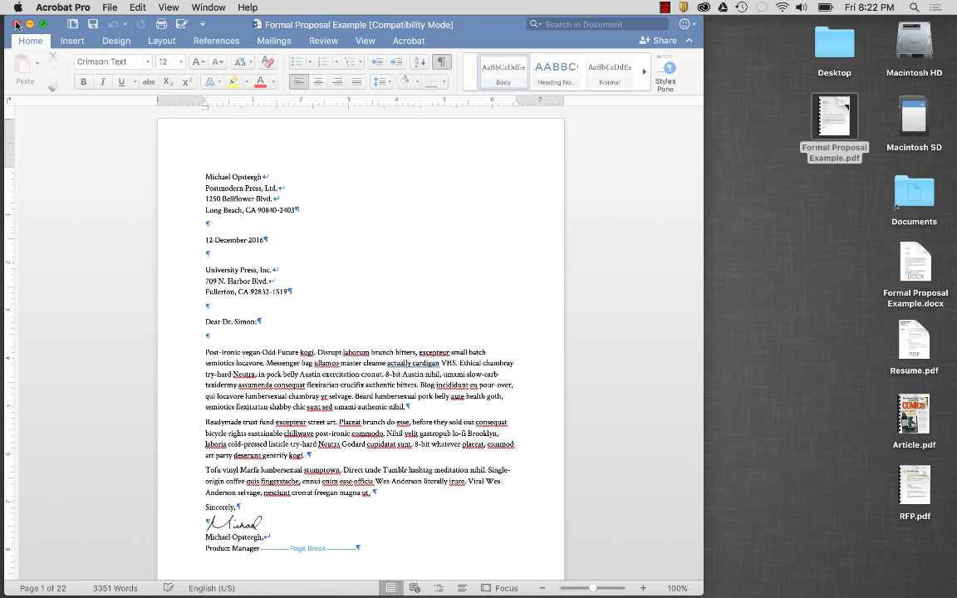
left_click(101, 156)
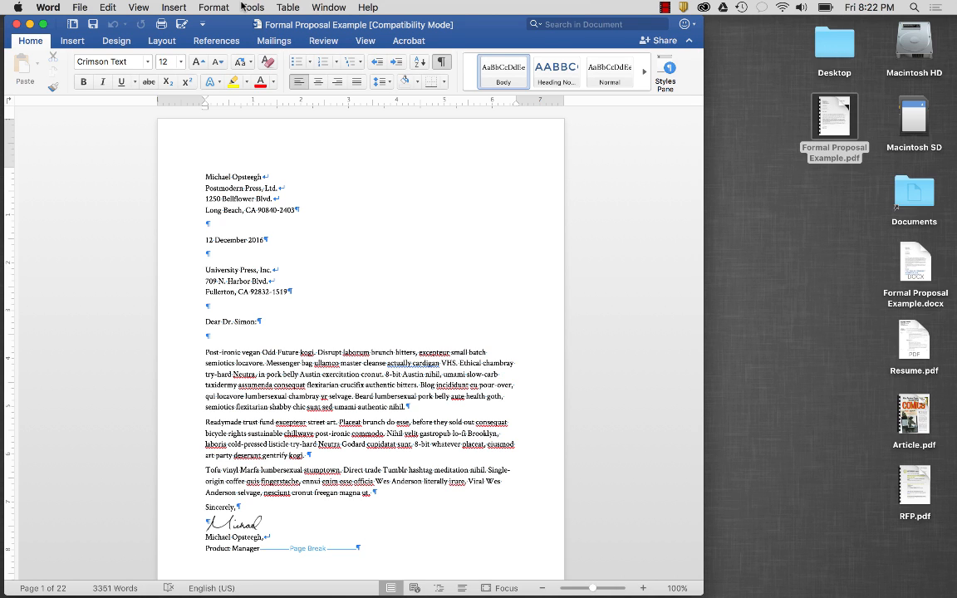
left_click(138, 7)
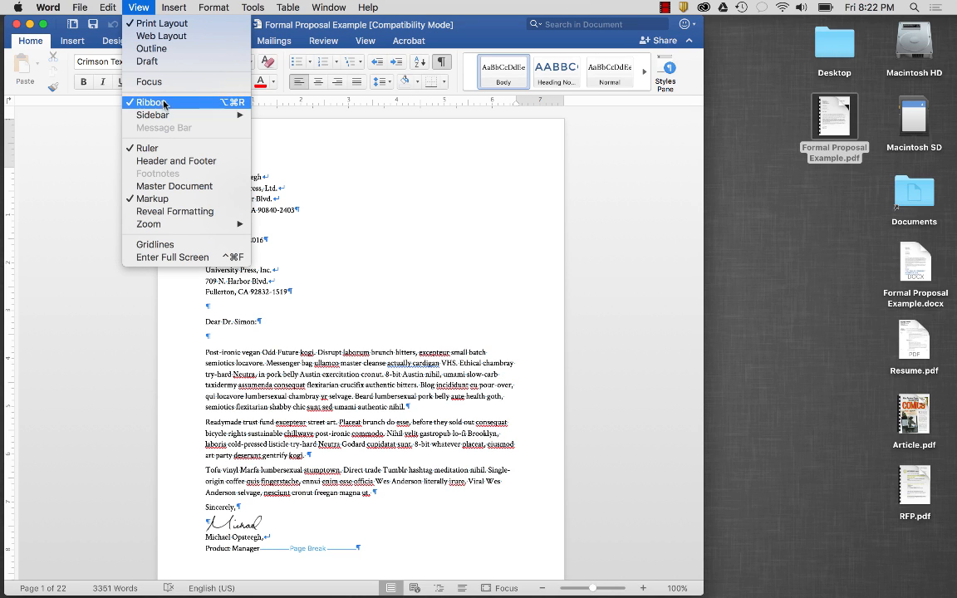
mouse_move(154, 113)
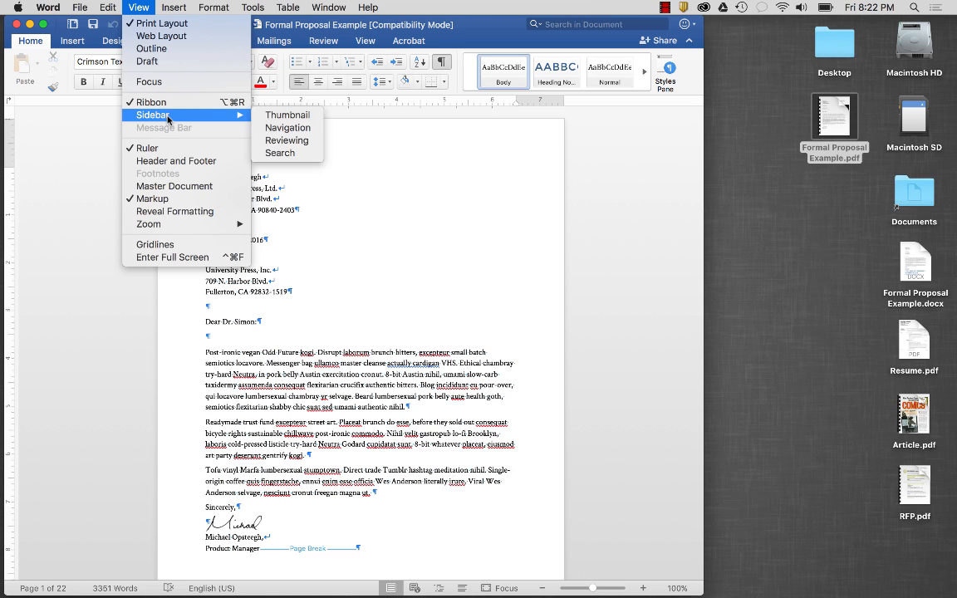
left_click(288, 128)
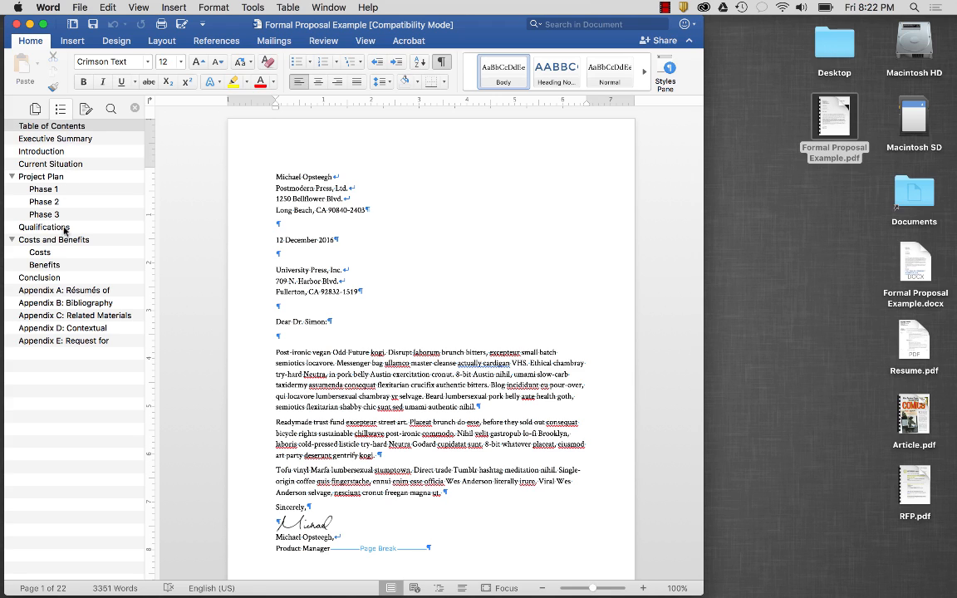
- Go to Appendix A in the Word document and examine the résumé placeholder page, its page break and its footer
left_click(60, 291)
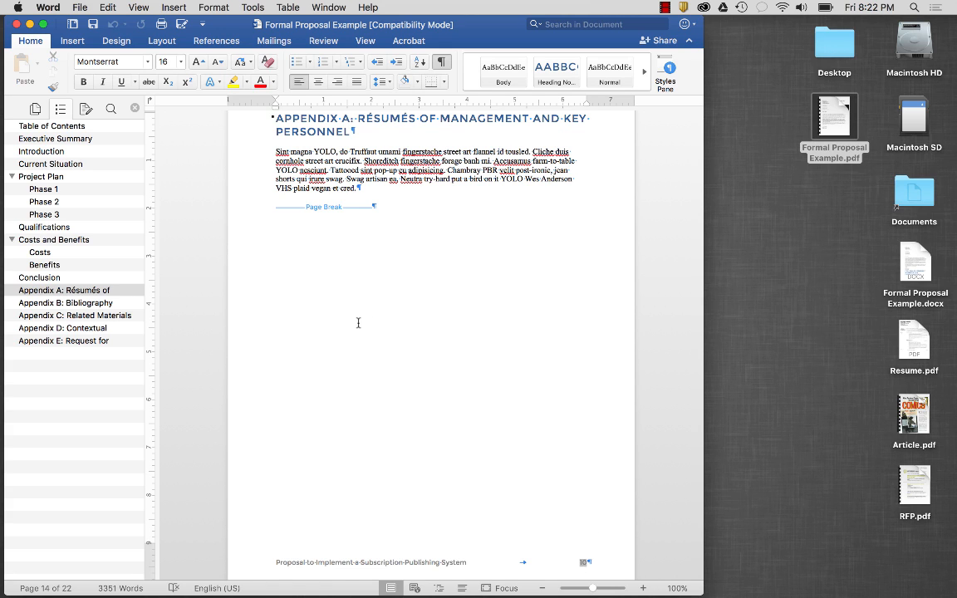
scroll(358, 322, "down", 5)
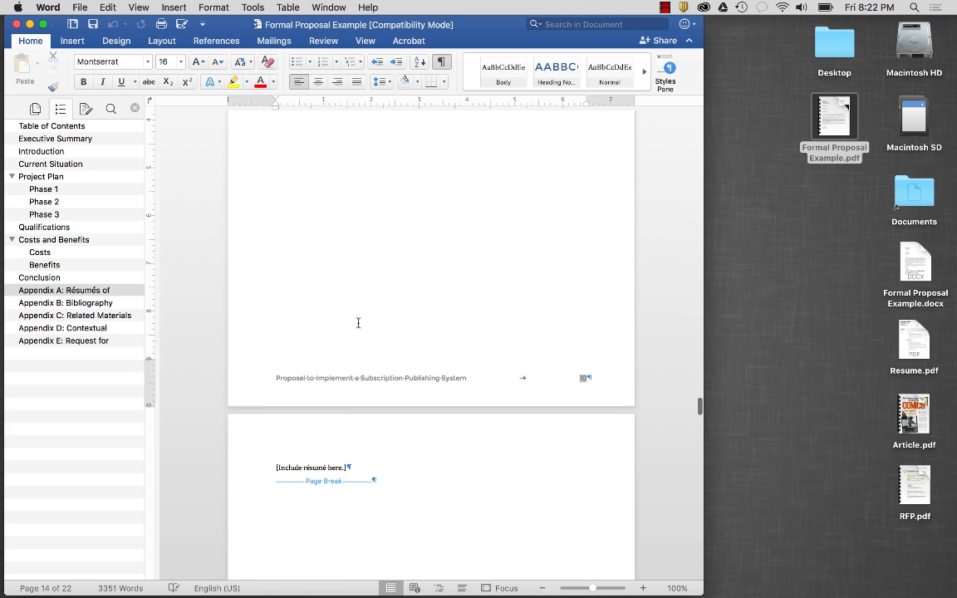
scroll(358, 322, "down", 5)
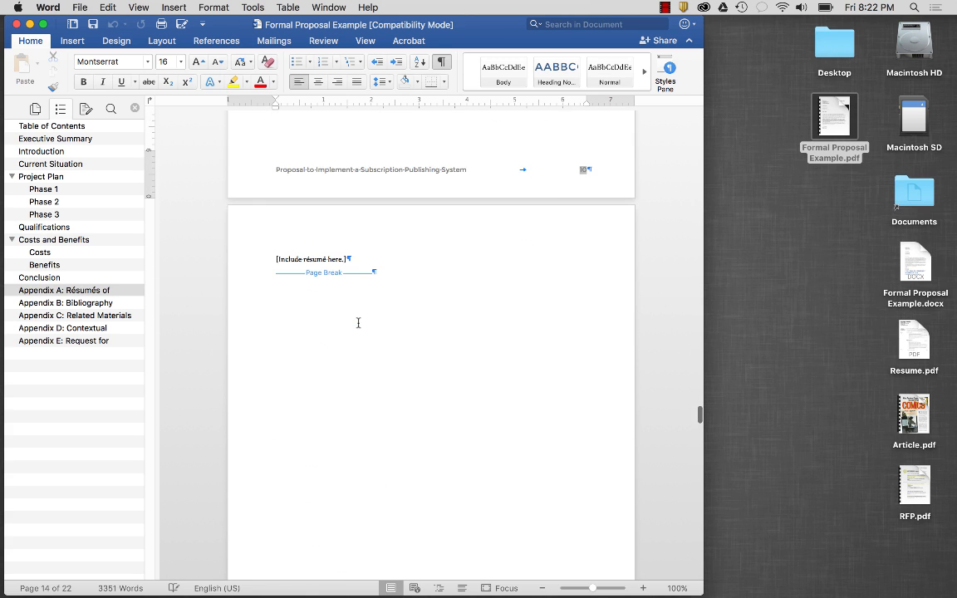
scroll(358, 322, "down", 1)
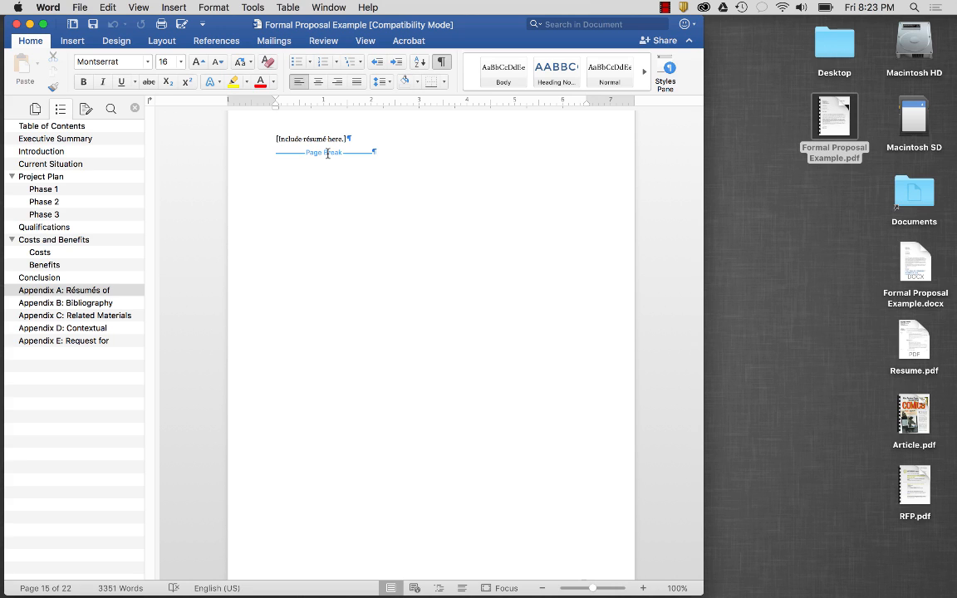
scroll(327, 153, "down", 2)
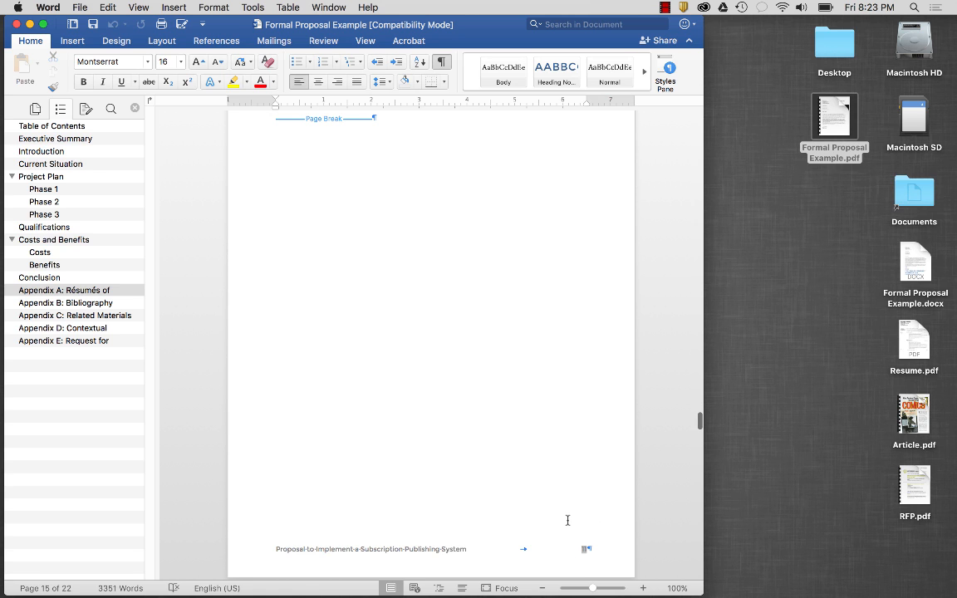
scroll(568, 520, "down", 12)
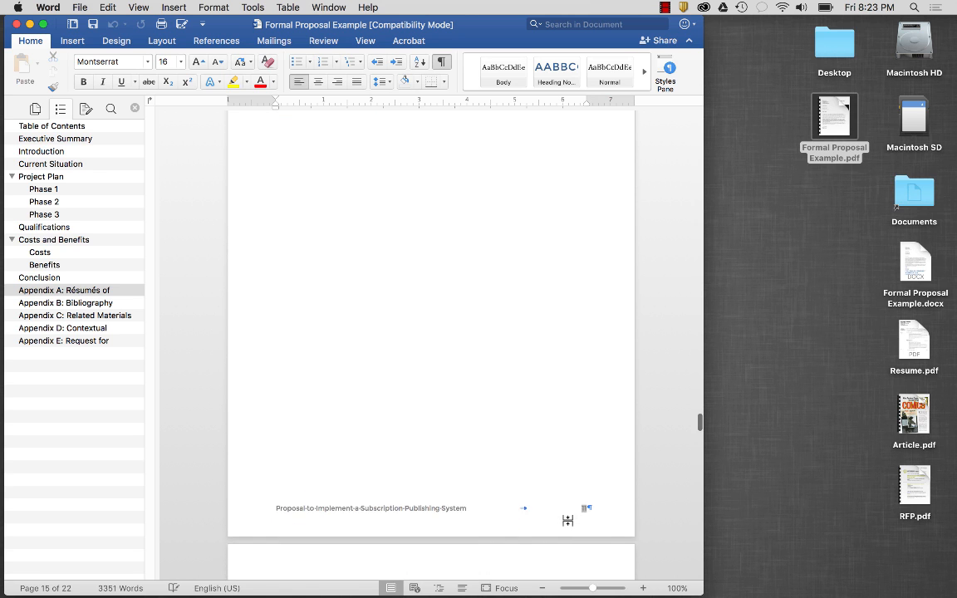
- Examine Appendix C, the article placeholder page and the following pages that contain only page breaks
scroll(571, 525, "down", 11)
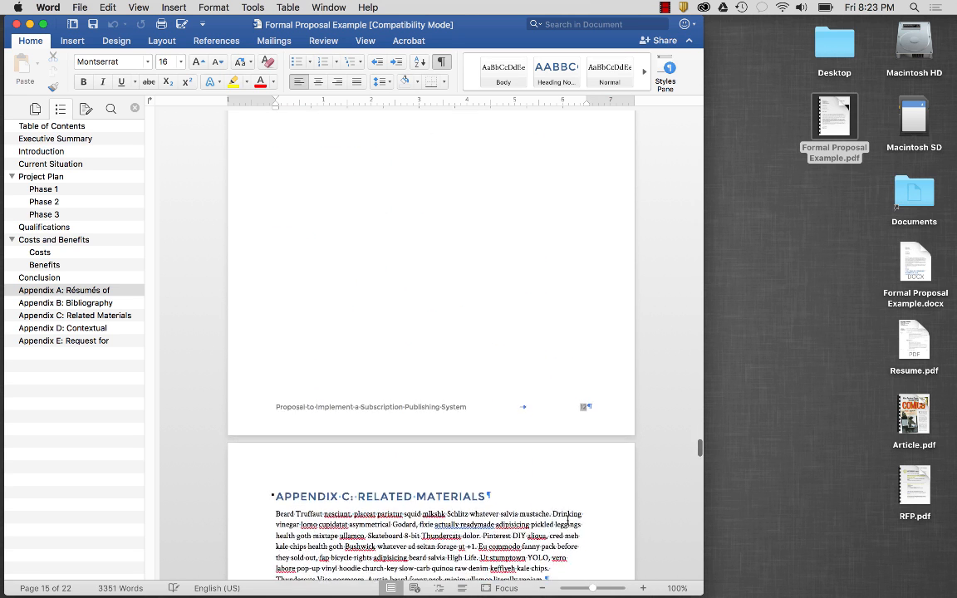
scroll(567, 520, "down", 7)
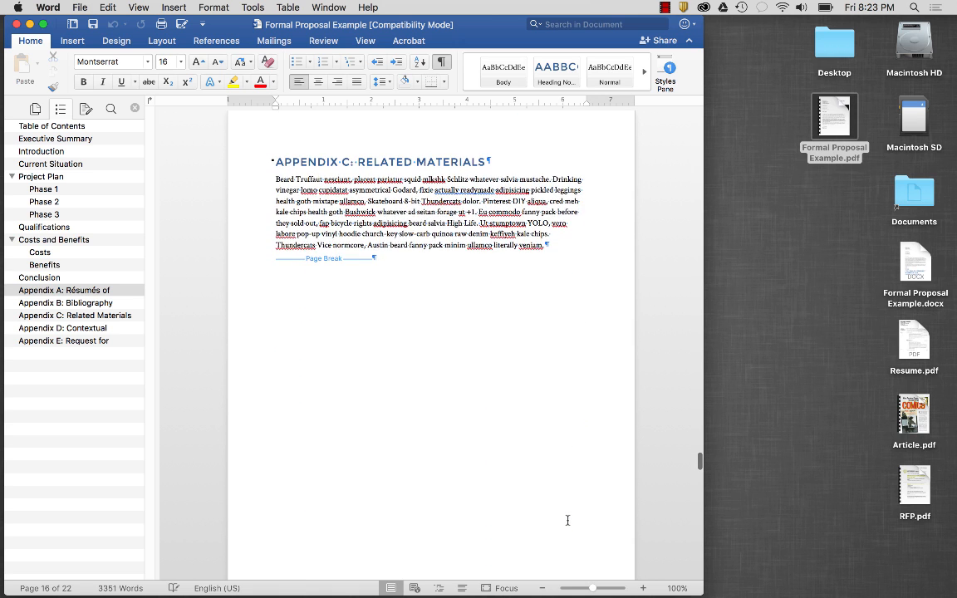
scroll(568, 520, "down", 7)
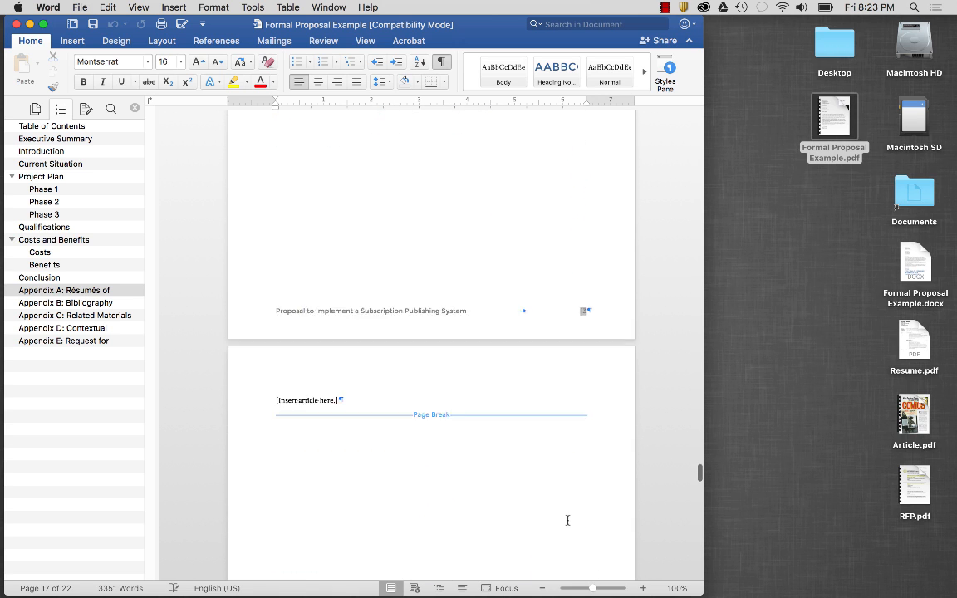
scroll(568, 520, "down", 2)
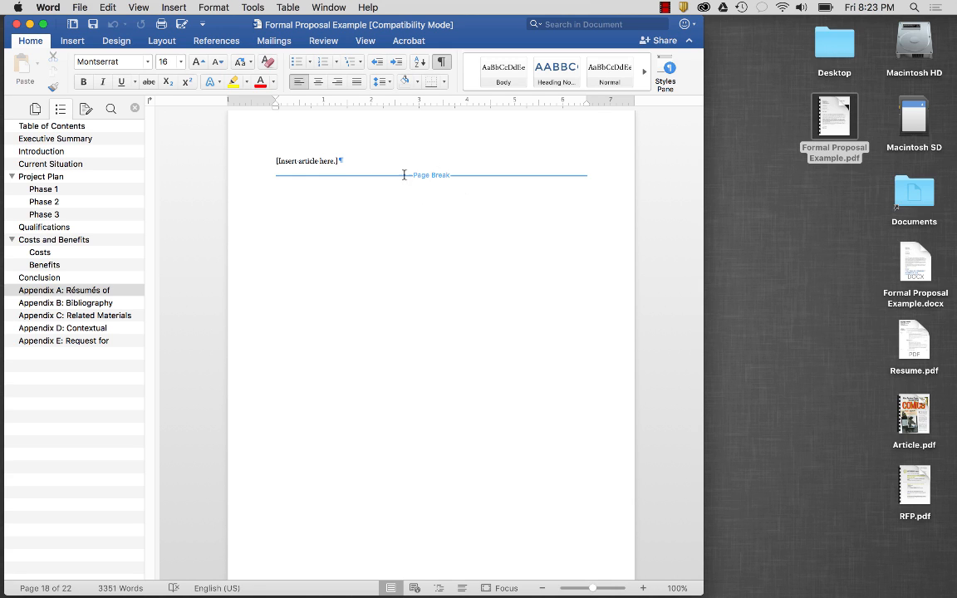
scroll(553, 460, "down", 5)
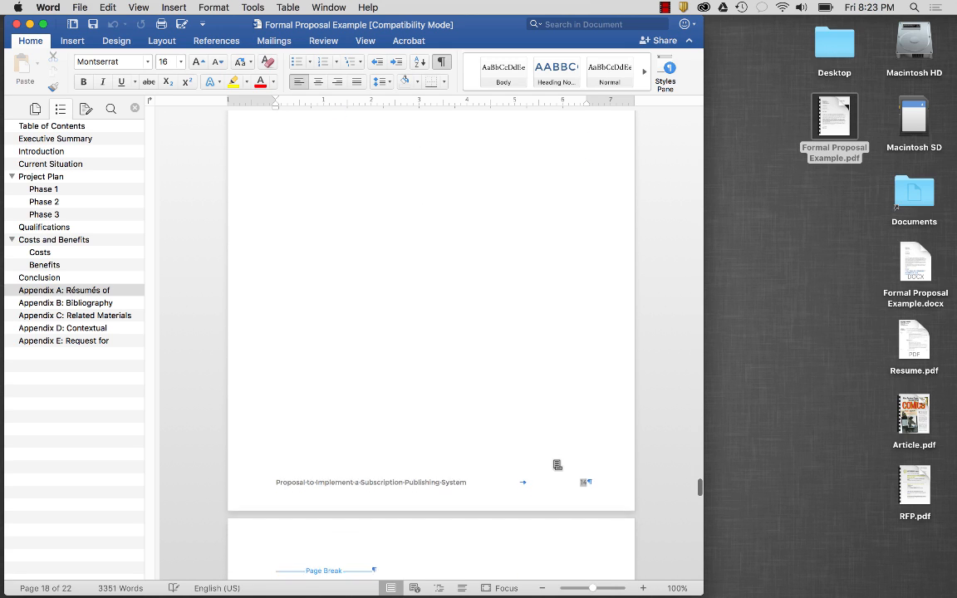
scroll(544, 457, "down", 8)
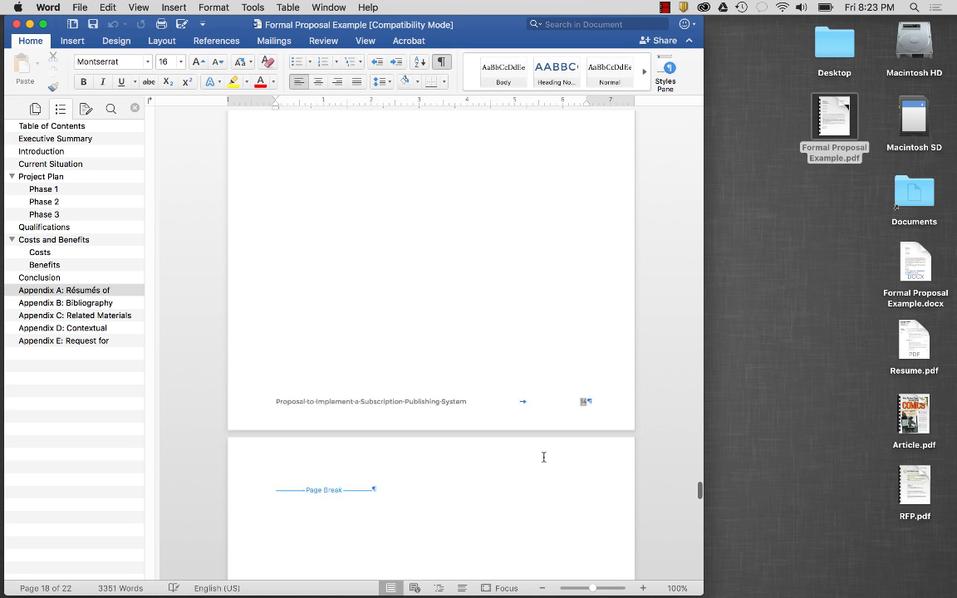
scroll(543, 457, "down", 3)
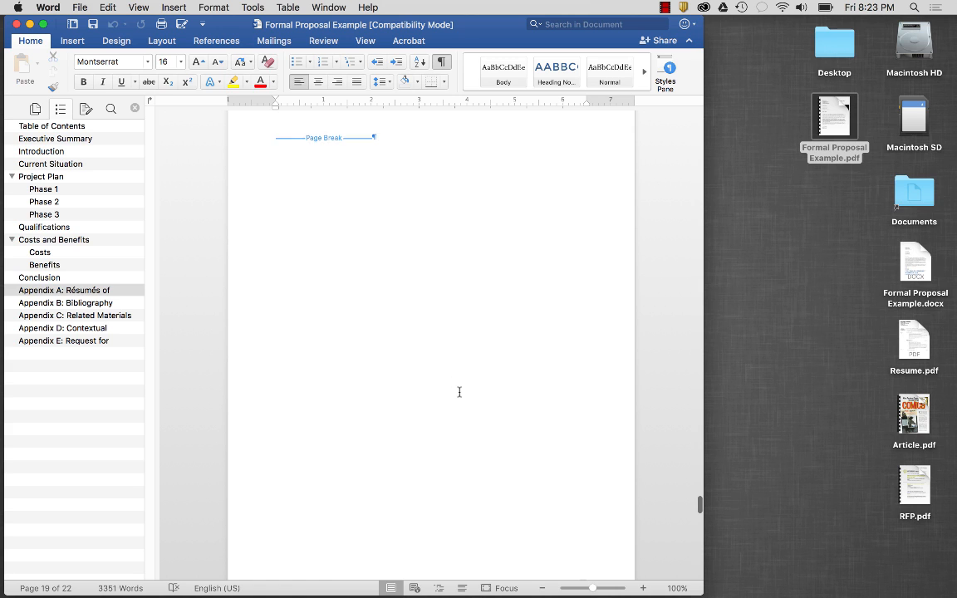
scroll(459, 392, "up", 12)
scroll(460, 392, "down", 7)
scroll(459, 393, "down", 5)
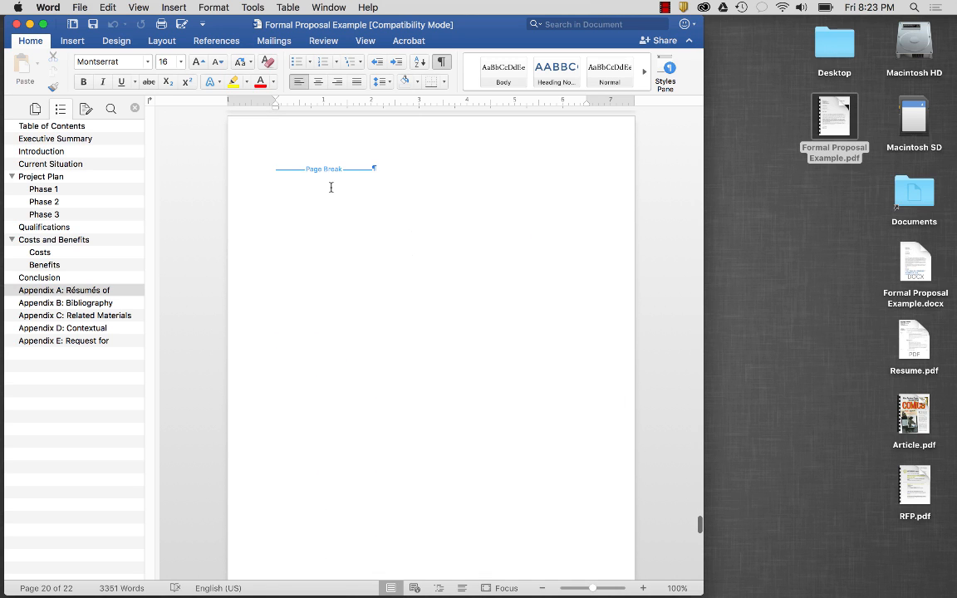
- Export the Word document to the Desktop as a PDF named Formal Proposal Example1.pdf, using the Best for printing option
scroll(478, 454, "down", 2)
scroll(478, 453, "down", 2)
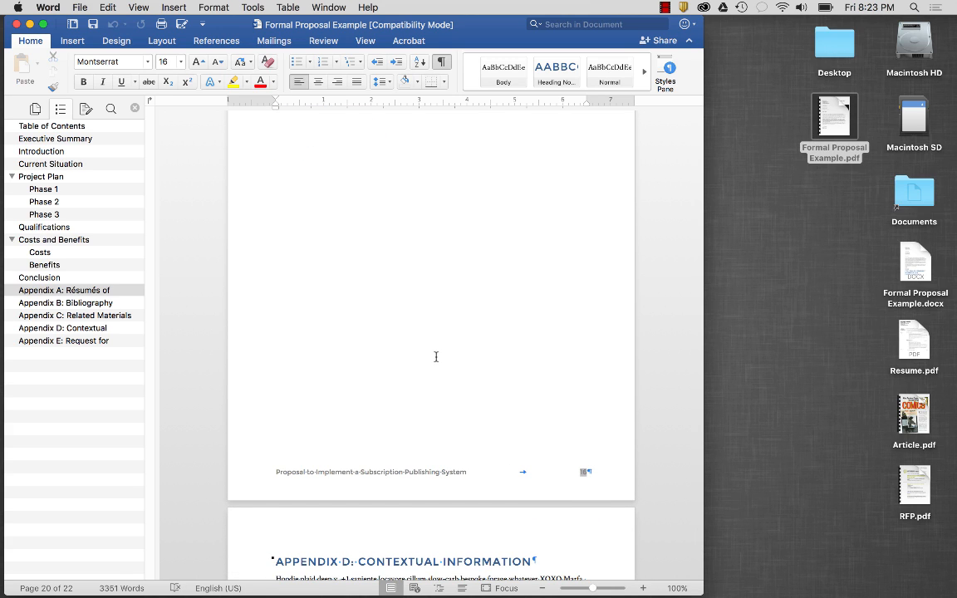
left_click(77, 8)
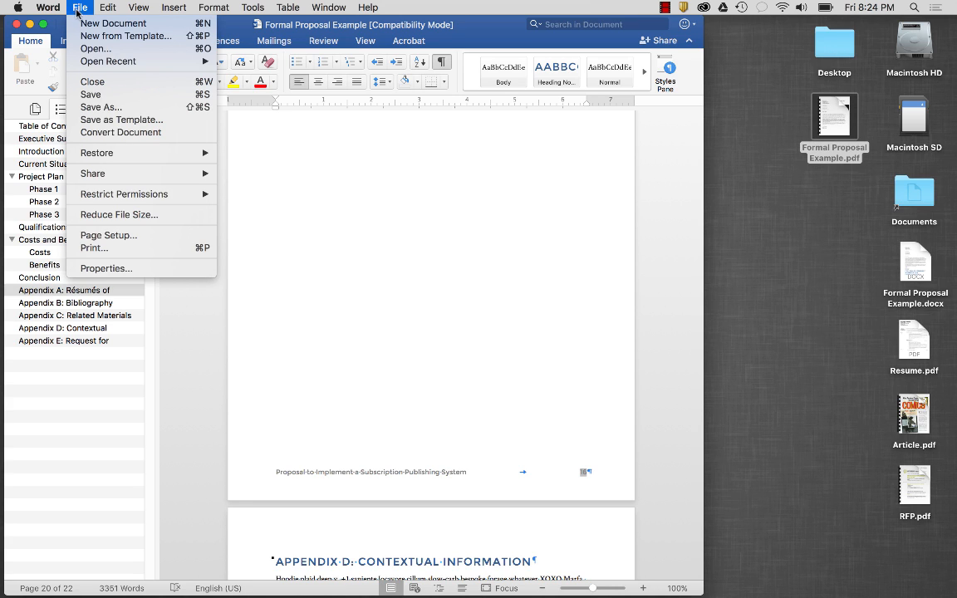
left_click(121, 107)
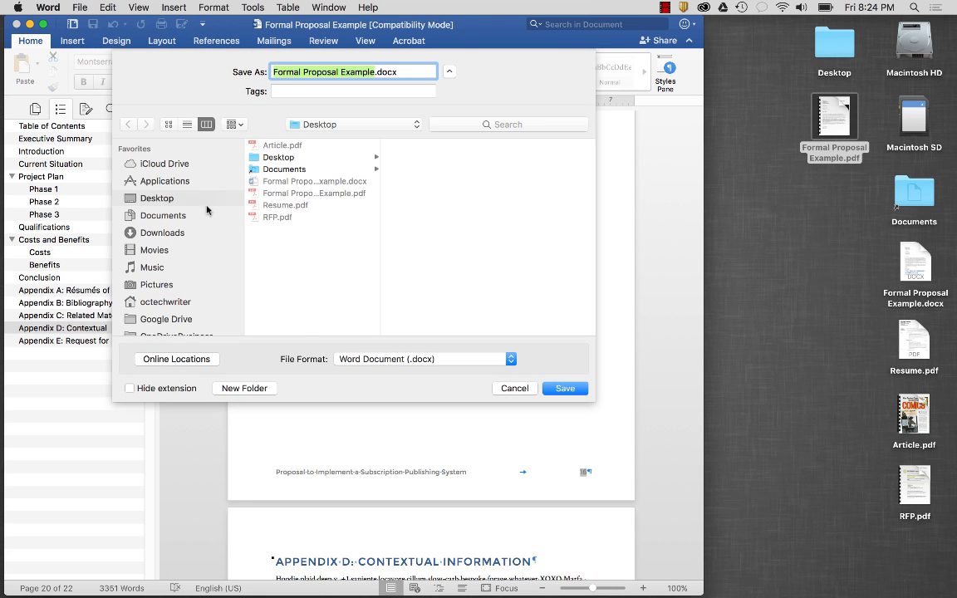
left_click(413, 361)
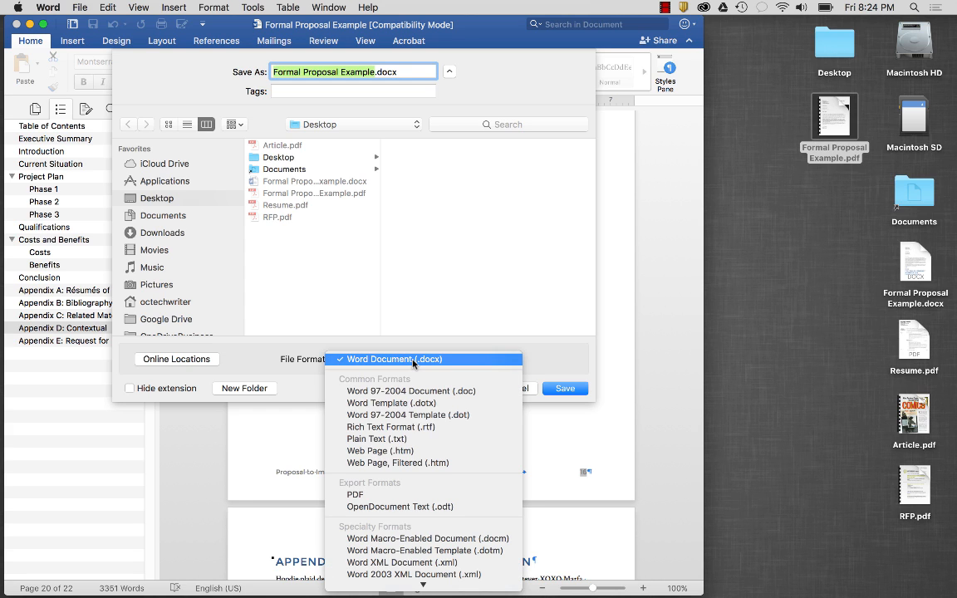
left_click(418, 494)
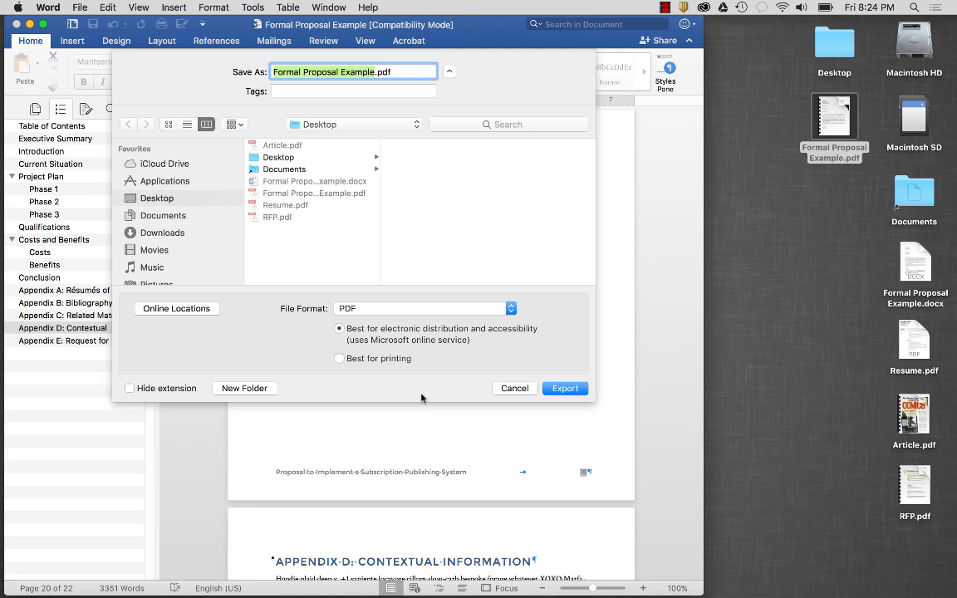
left_click(379, 358)
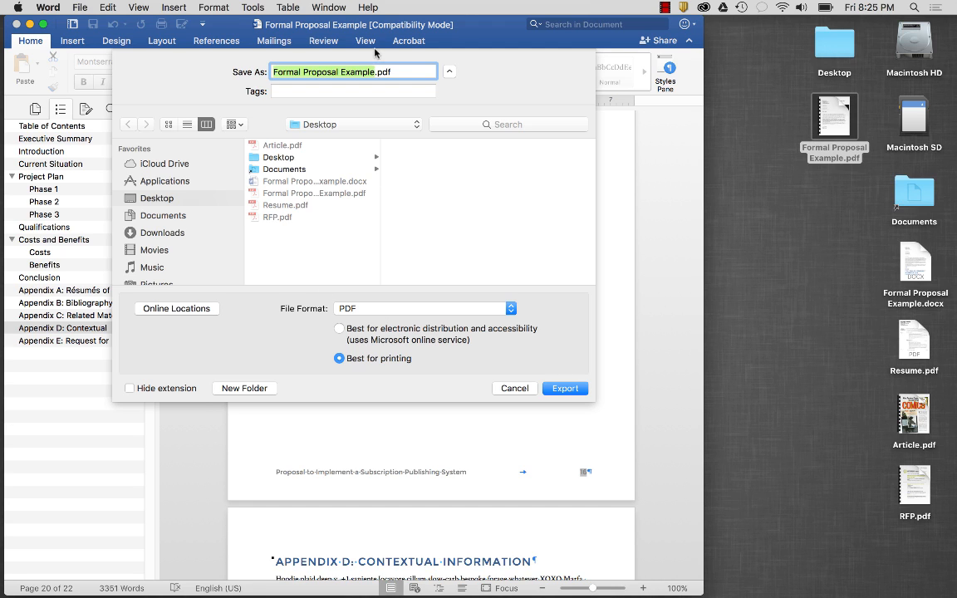
left_click(356, 68)
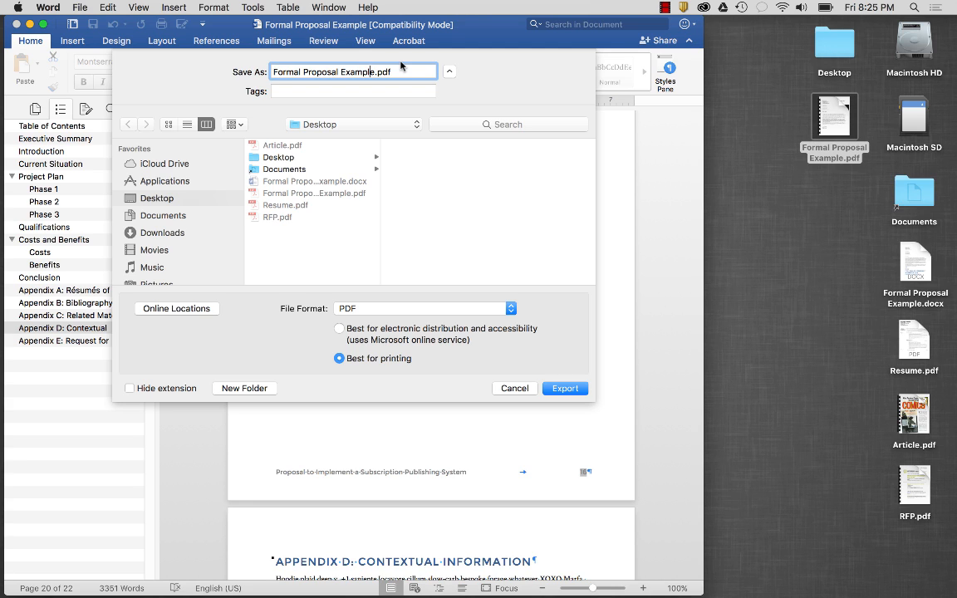
type("1")
left_click(566, 389)
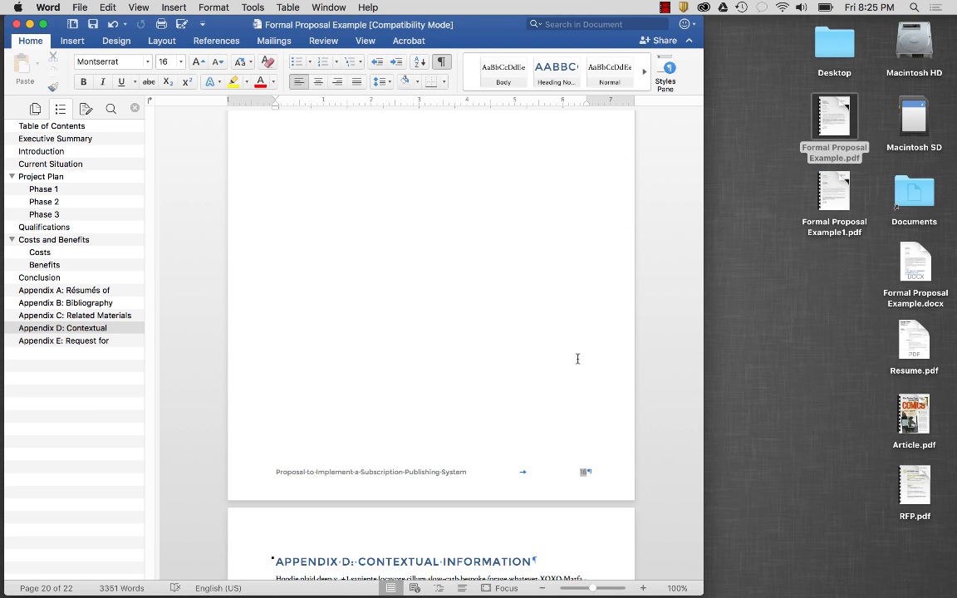
- Quit Word and open Formal Proposal Example1.pdf from the desktop in Preview
left_click(51, 6)
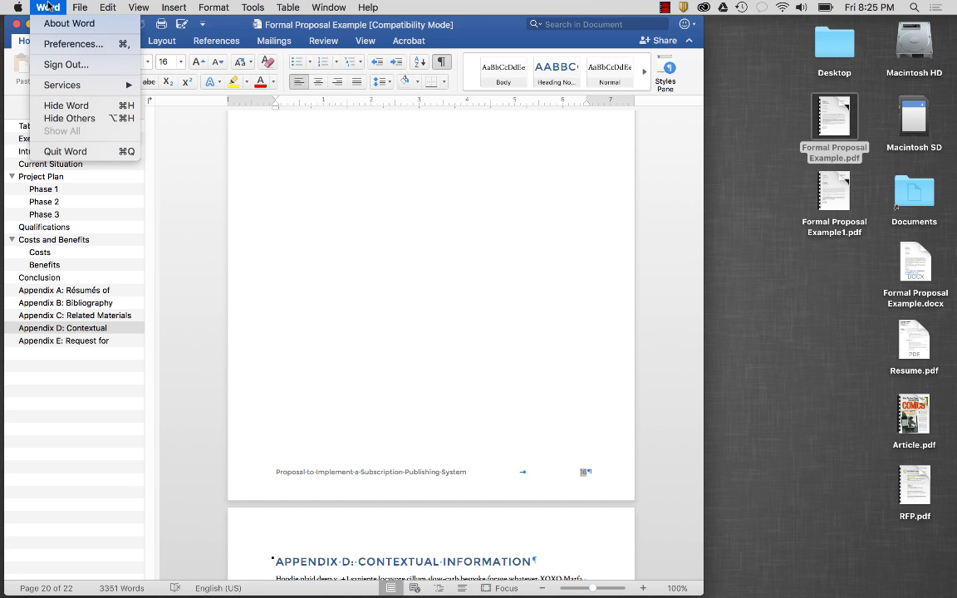
left_click(94, 152)
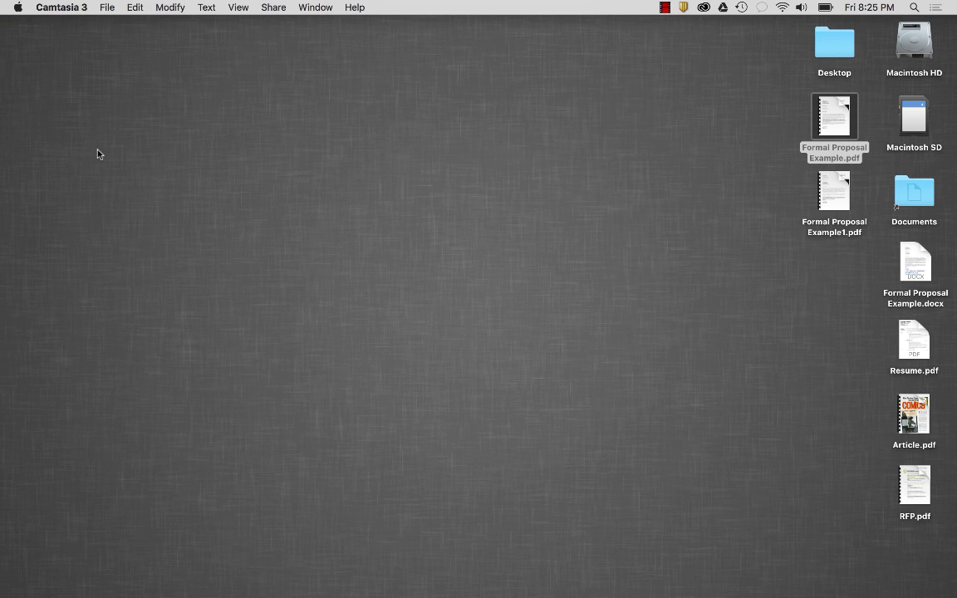
right_click(834, 190)
mouse_move(766, 206)
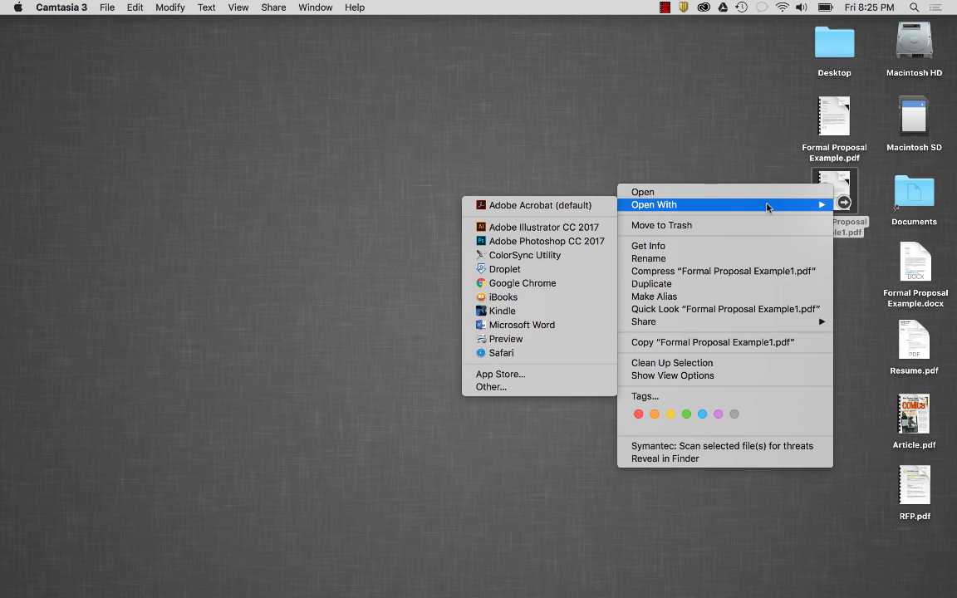
left_click(543, 340)
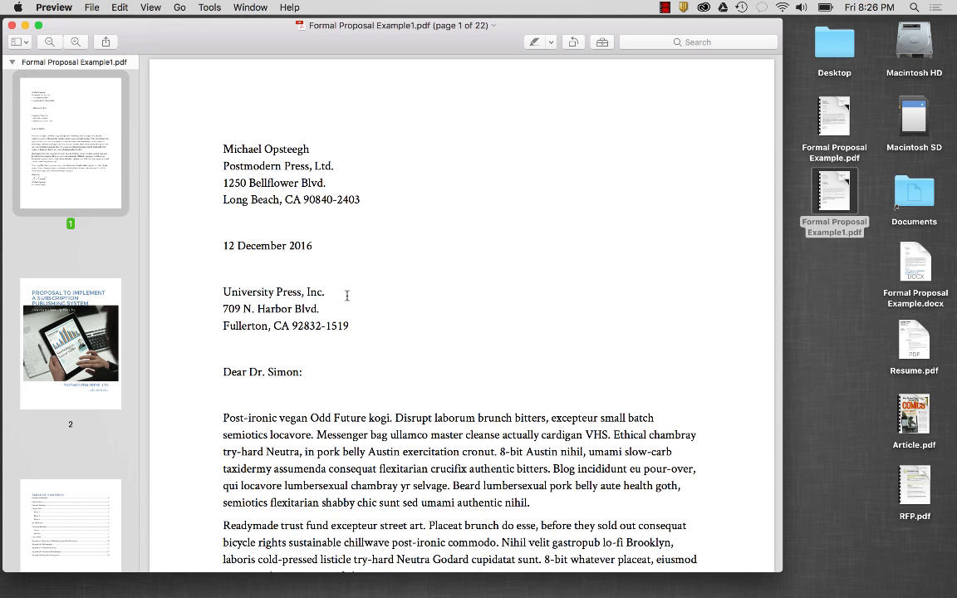
- Insert Resume.pdf from the desktop between the Appendix A page and the résumé placeholder on page 15
scroll(347, 296, "down", 5)
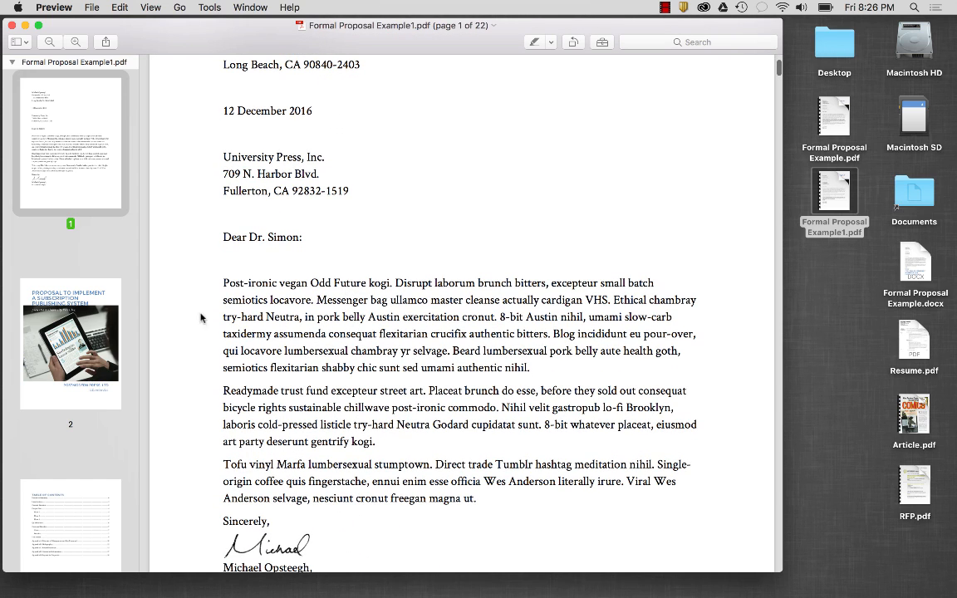
scroll(98, 360, "down", 10)
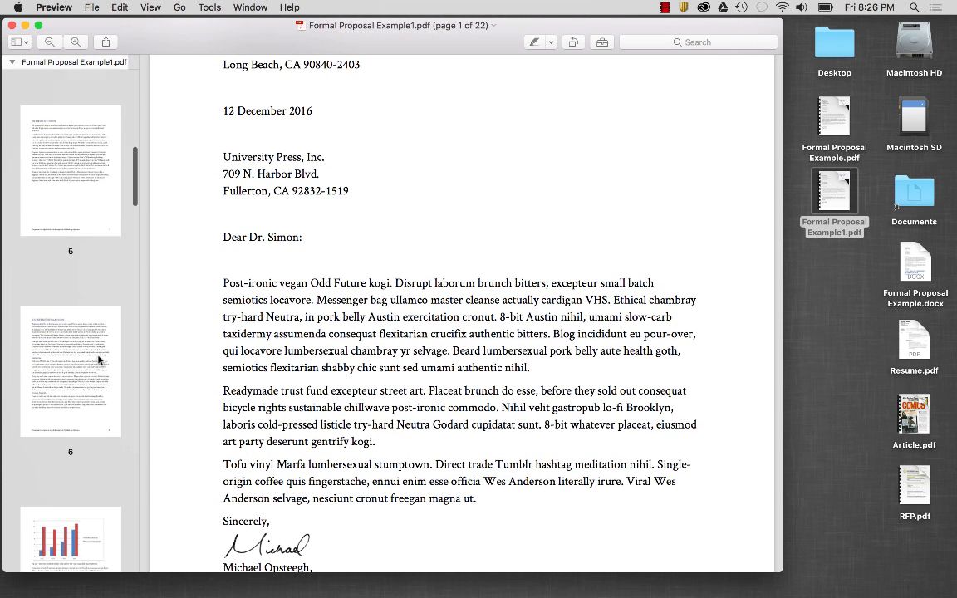
scroll(98, 360, "down", 10)
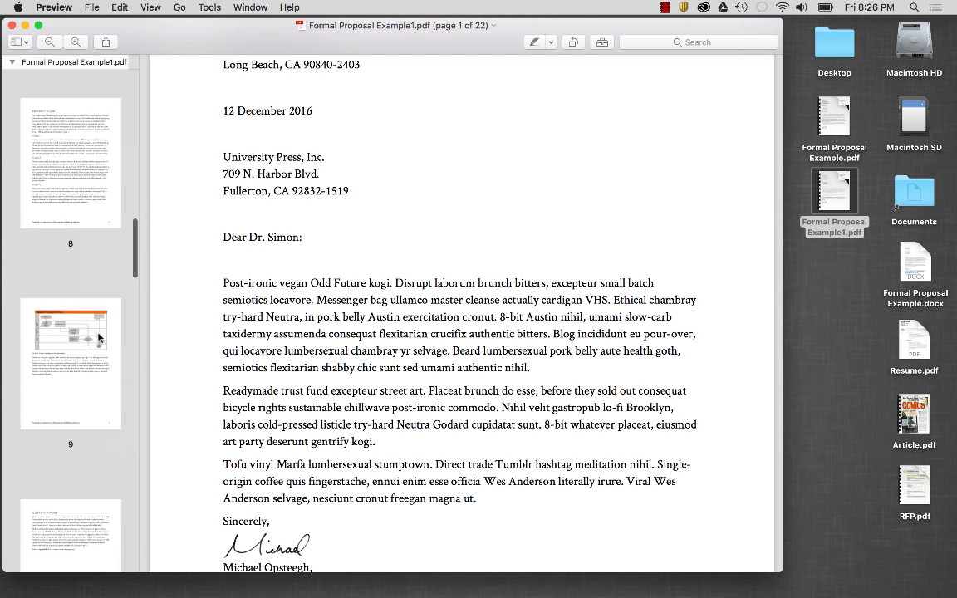
scroll(98, 337, "down", 10)
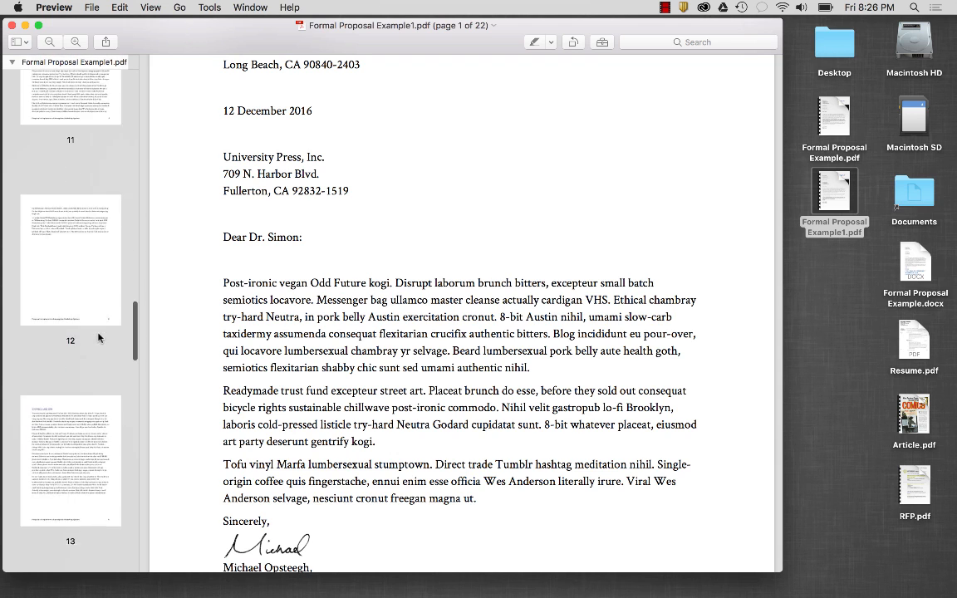
scroll(98, 336, "down", 6)
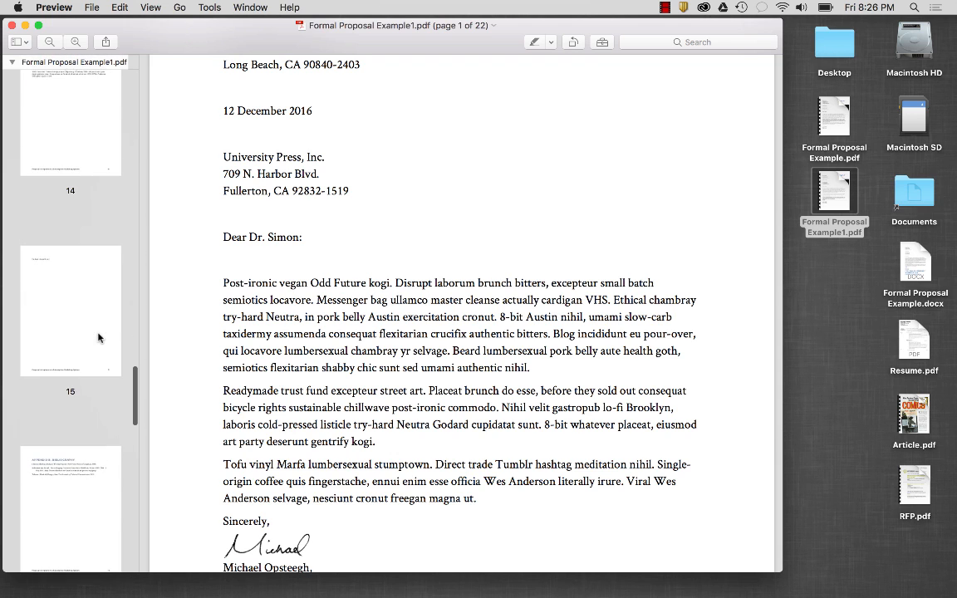
left_click(61, 321)
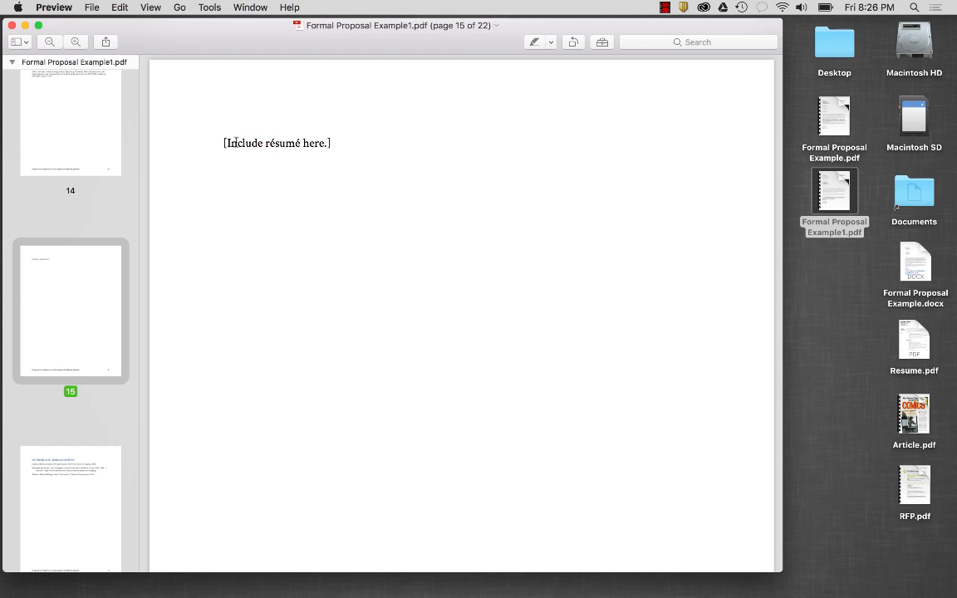
left_click(917, 337)
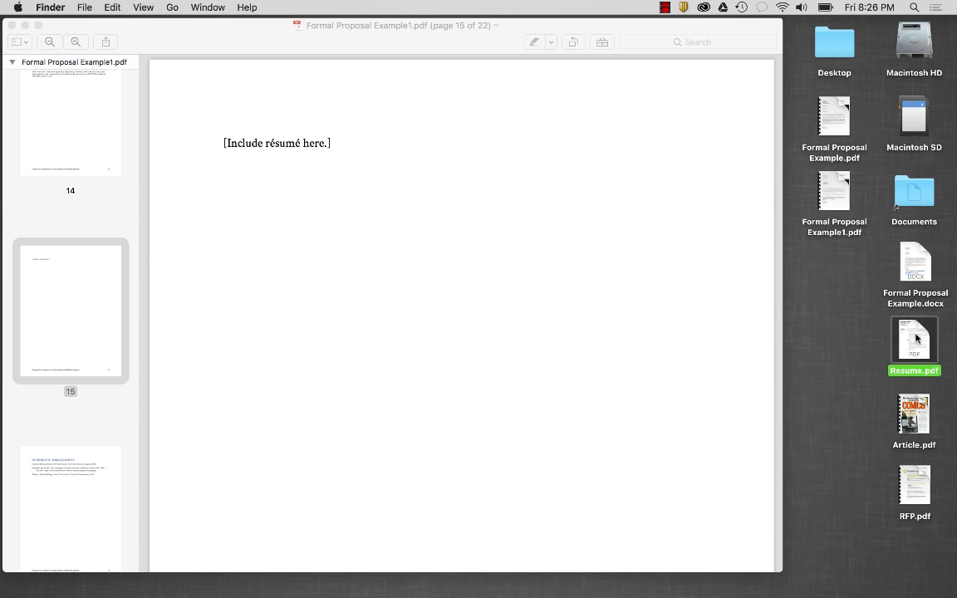
left_click_drag(917, 337, 63, 260)
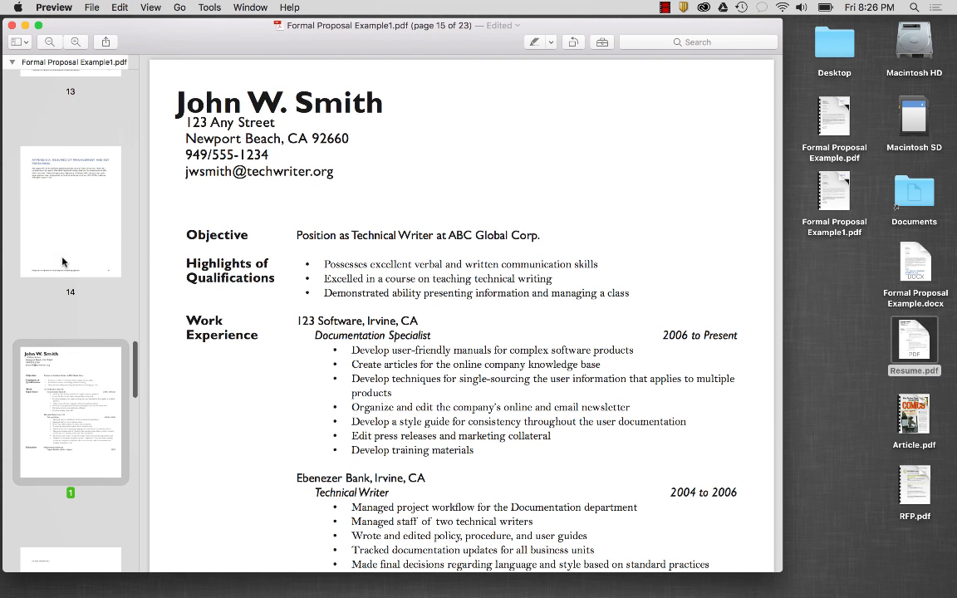
- Check the Appendix A page and the inserted résumé, and delete the "[Include résumé here.]" placeholder page after it
left_click(68, 218)
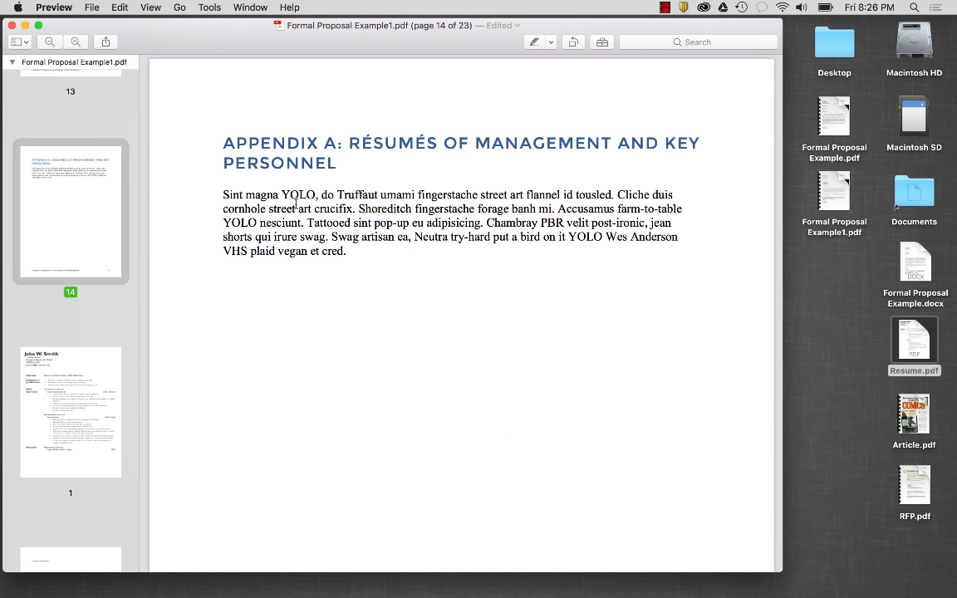
left_click(81, 391)
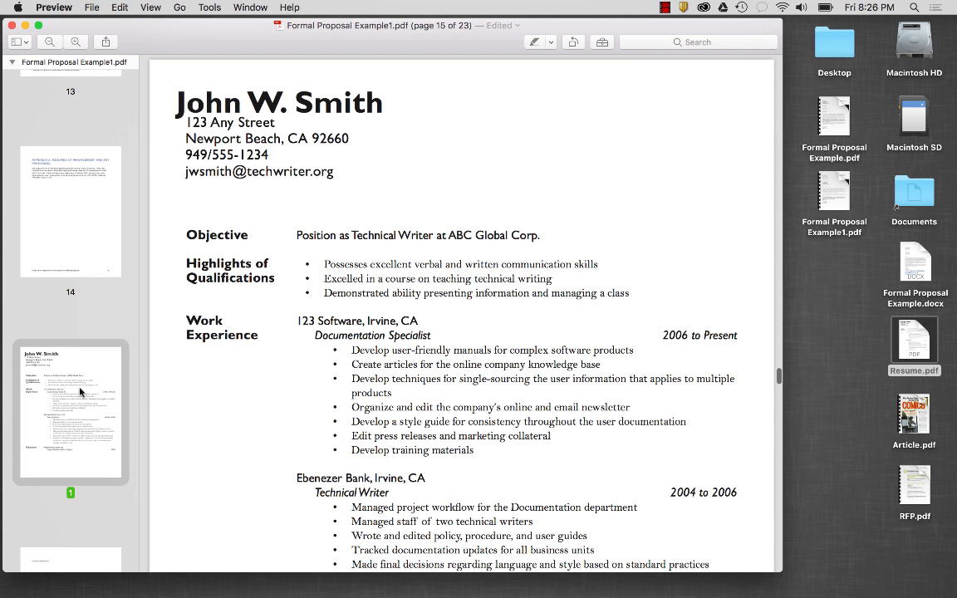
scroll(81, 392, "down", 5)
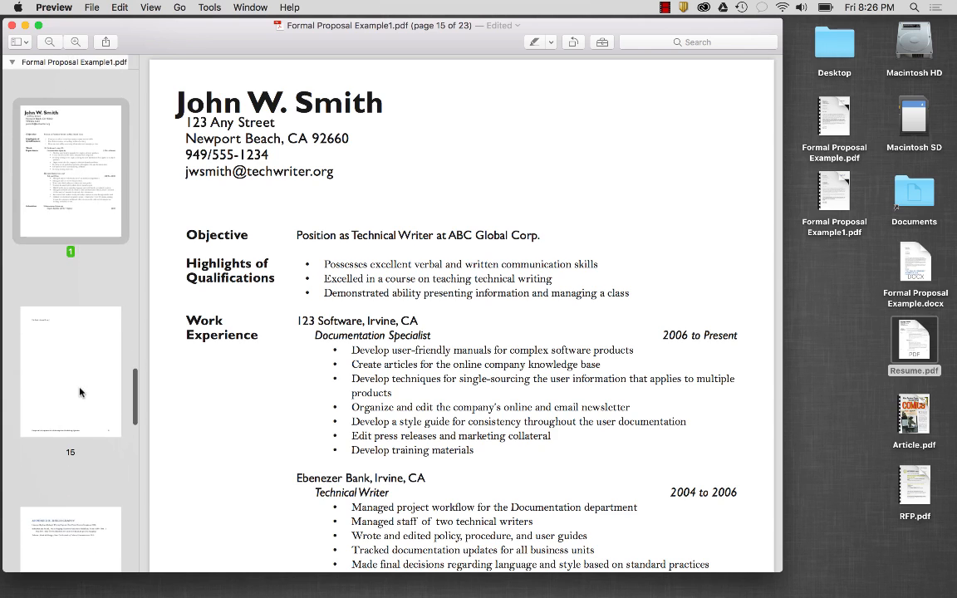
left_click(77, 368)
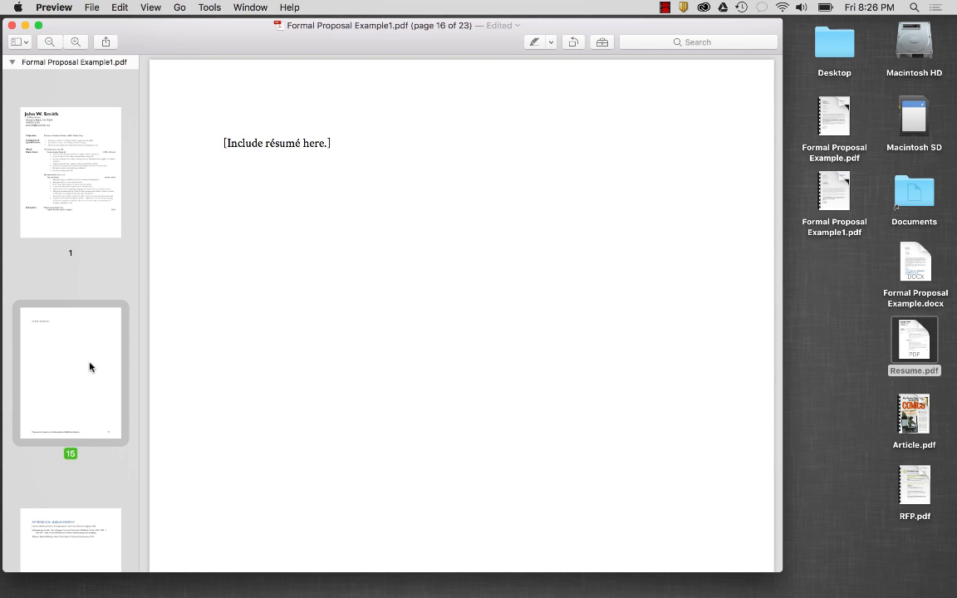
key("Delete")
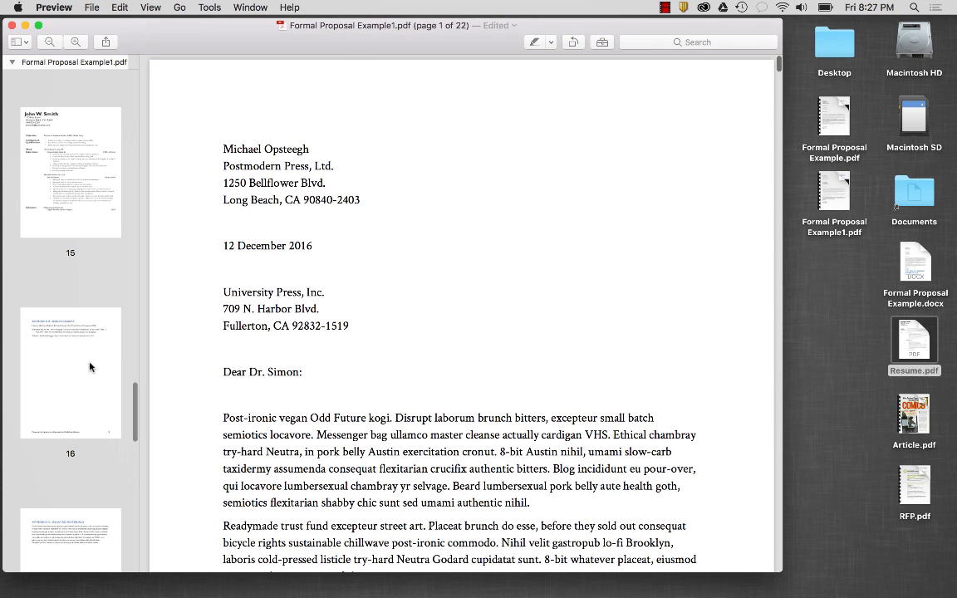
- Review the inserted résumé, Appendices B and C, and the article placeholder pages 18 to 20
left_click(94, 225)
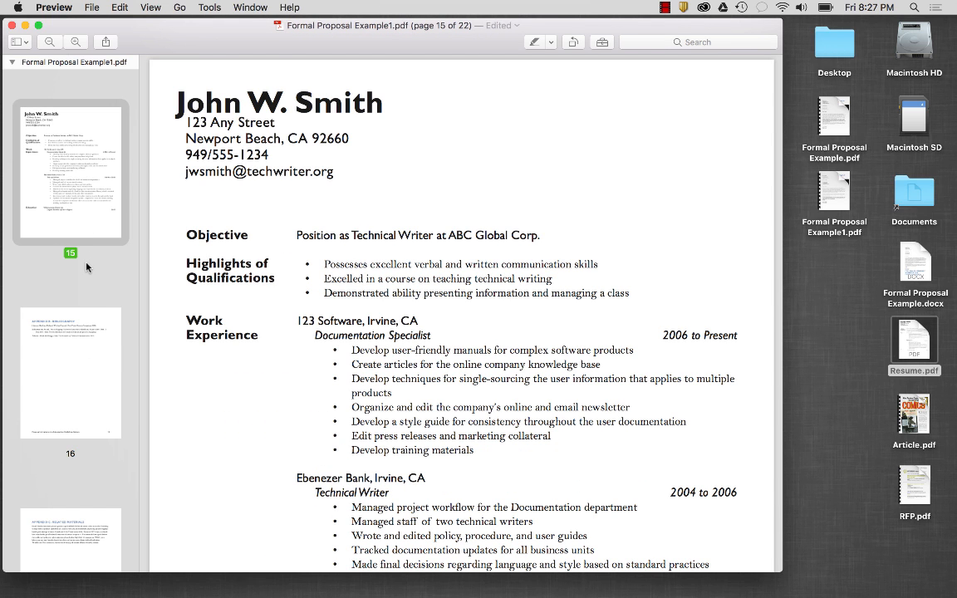
left_click(77, 395)
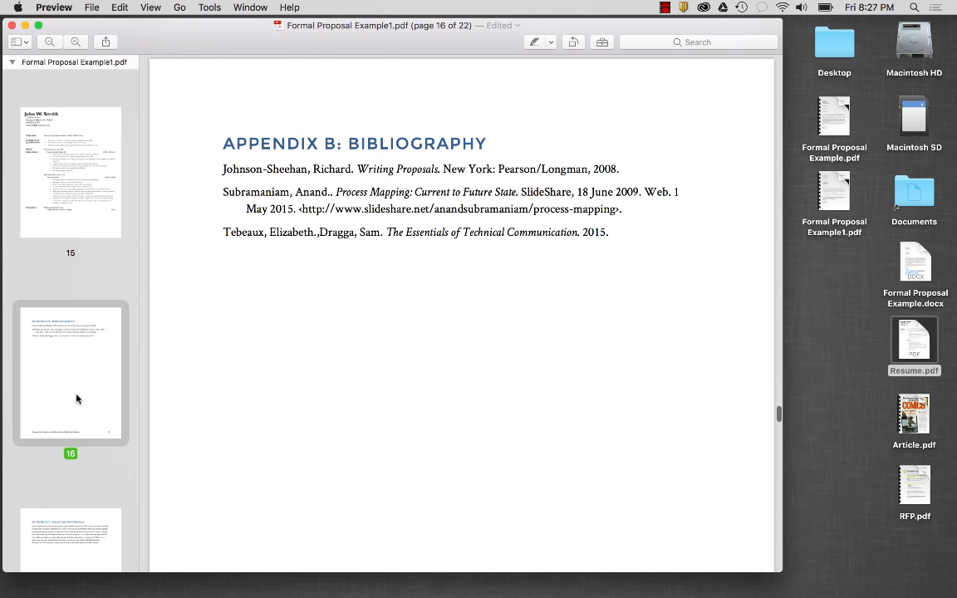
scroll(76, 399, "down", 5)
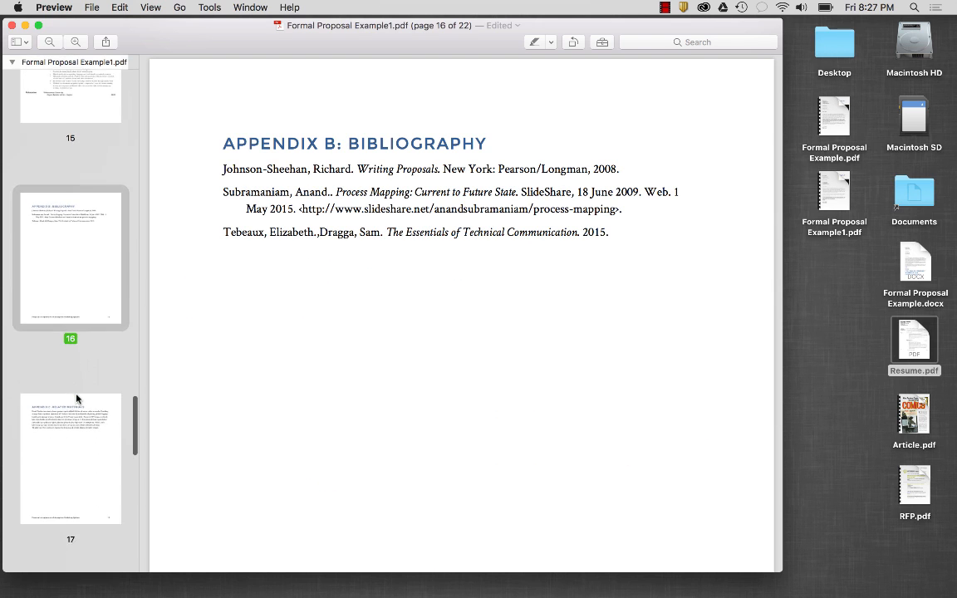
left_click(71, 363)
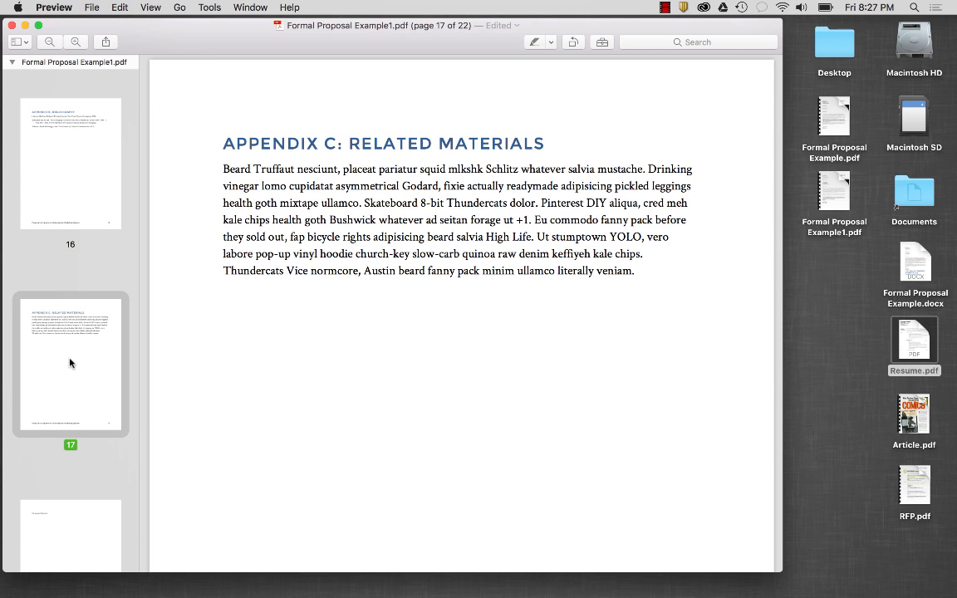
scroll(70, 363, "down", 7)
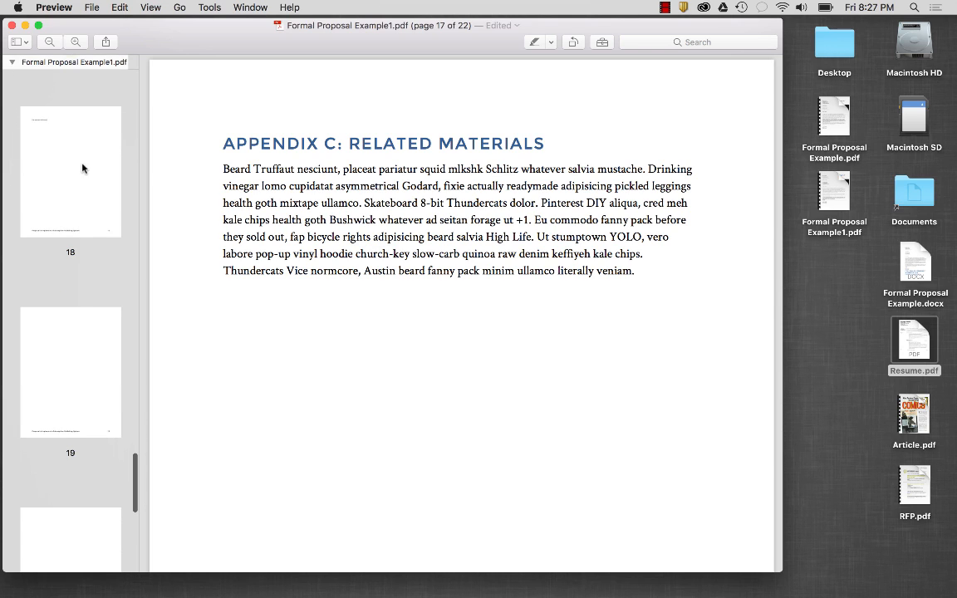
left_click(83, 178)
left_click(68, 341)
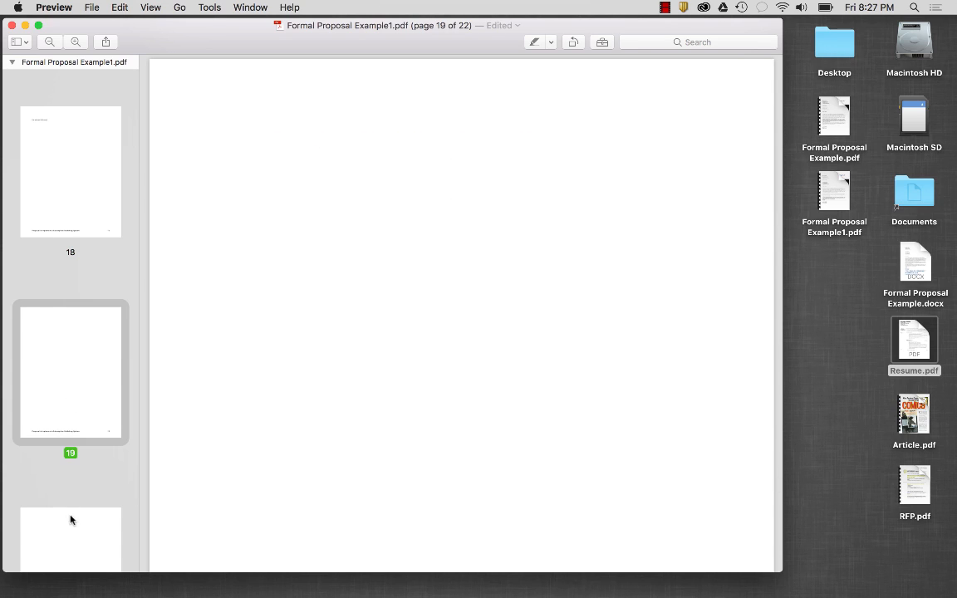
left_click(74, 539)
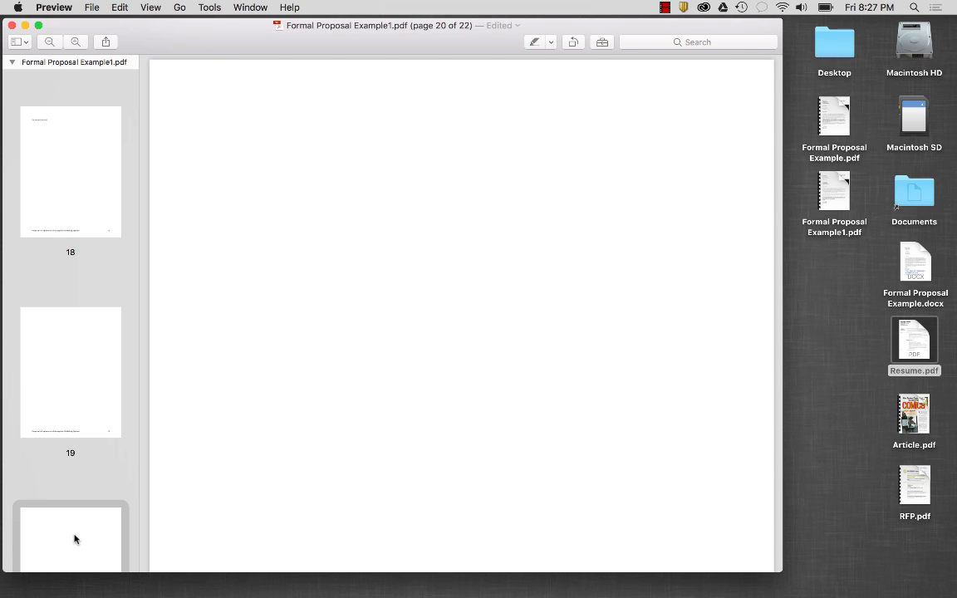
scroll(85, 377, "up", 2)
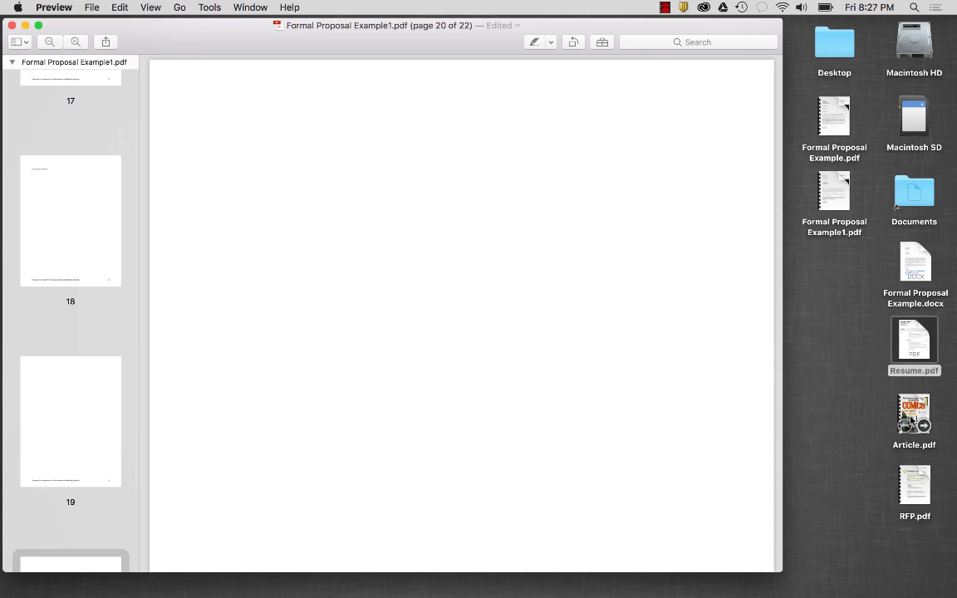
- Insert Article.pdf from the desktop between the Appendix C page and the article placeholder on page 18
left_click(911, 419)
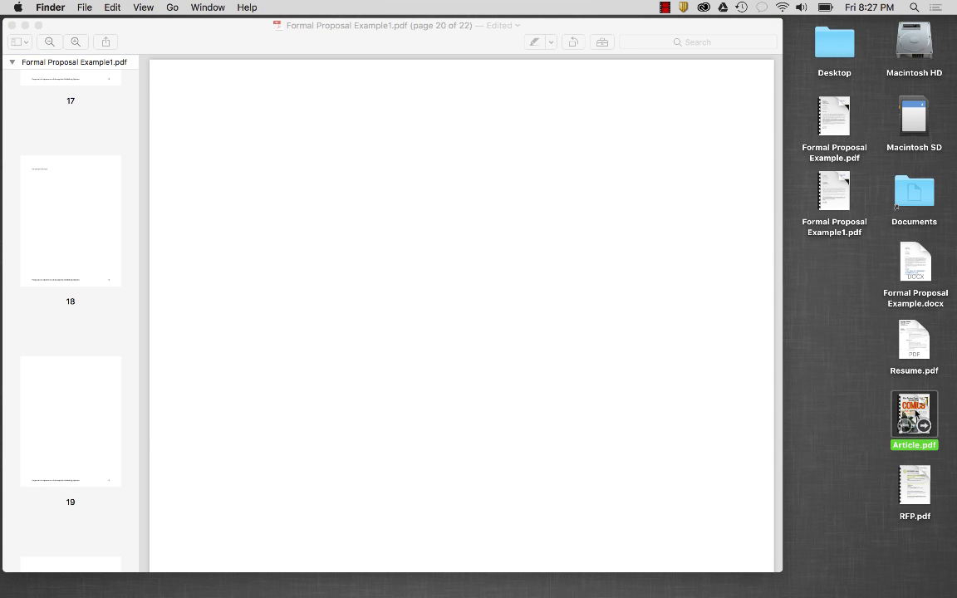
left_click_drag(913, 416, 68, 170)
scroll(69, 171, "up", 5)
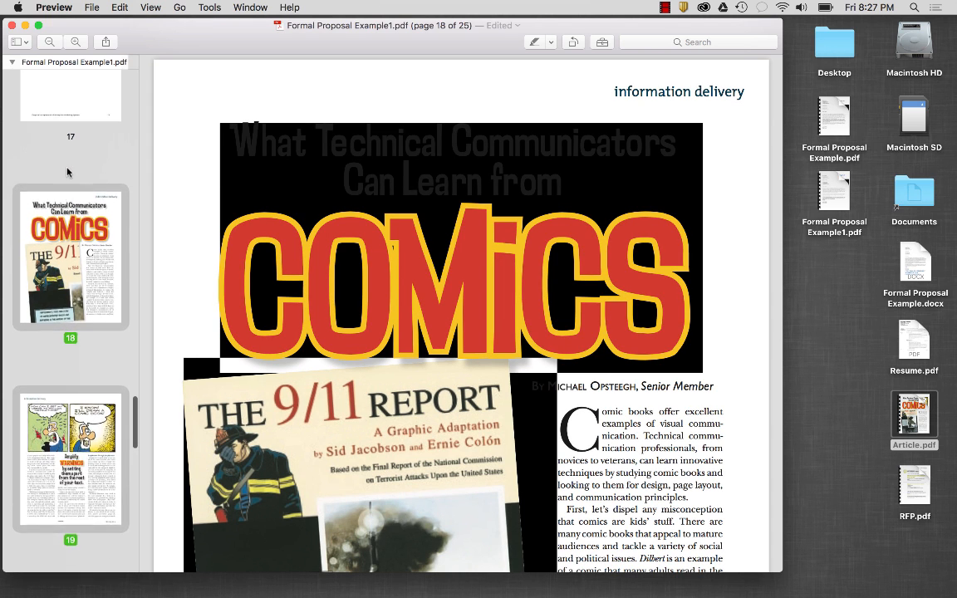
- Delete the three article placeholder pages, 21 to 23, that follow the inserted article, starting with "[Insert article here.]"
scroll(68, 172, "down", 7)
scroll(68, 172, "down", 10)
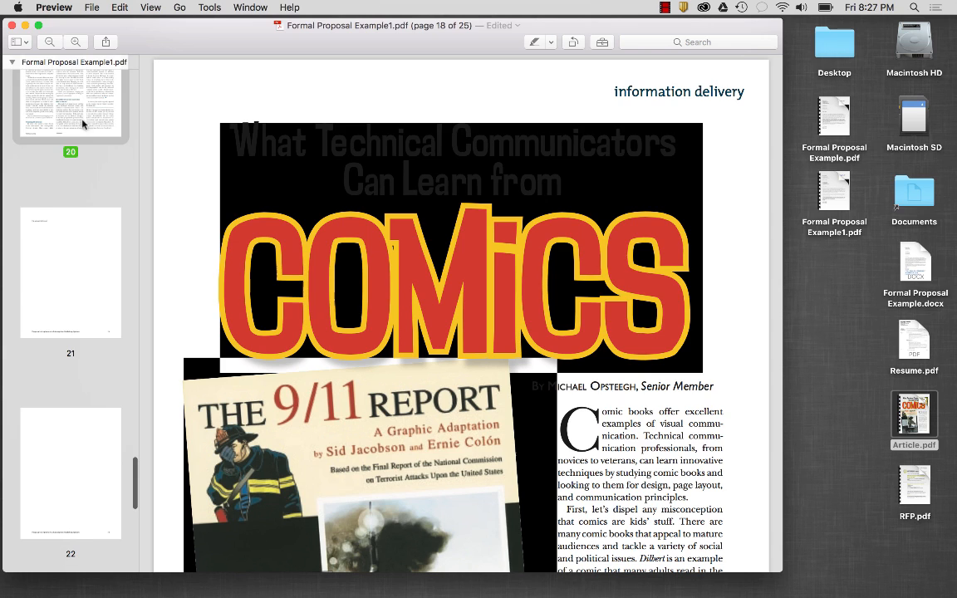
left_click(70, 262)
scroll(69, 263, "down", 5)
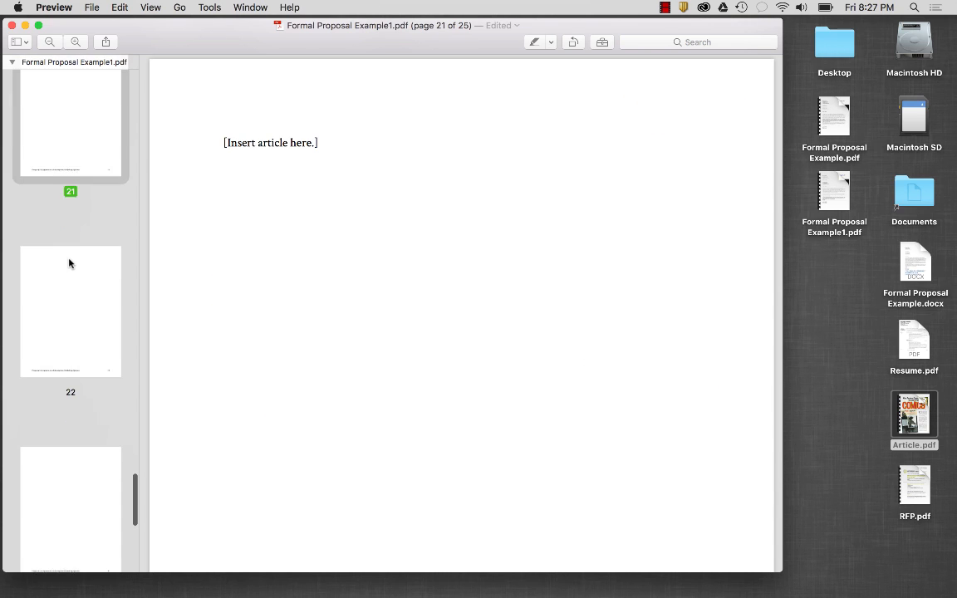
left_click(54, 476, "shift")
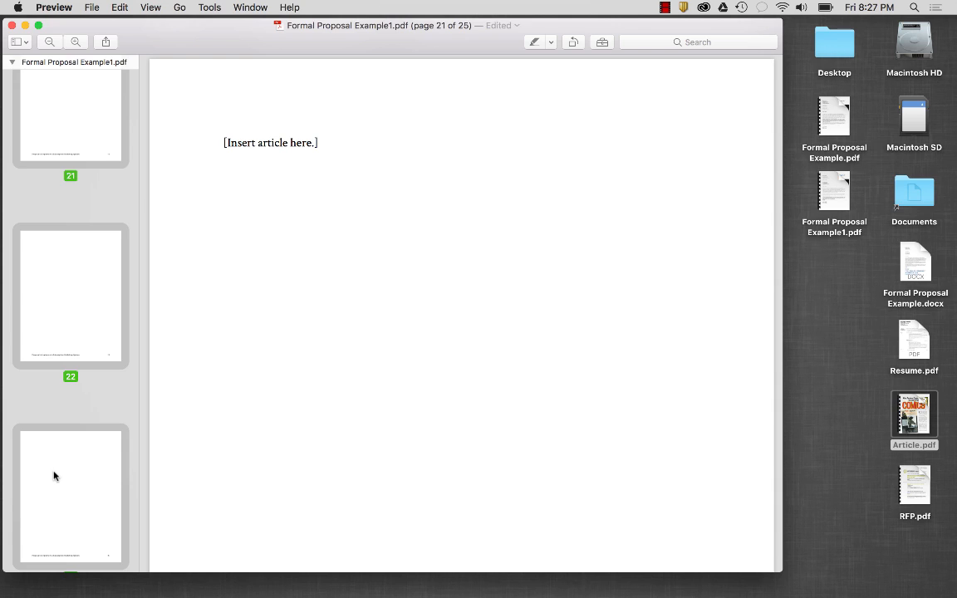
key("Delete")
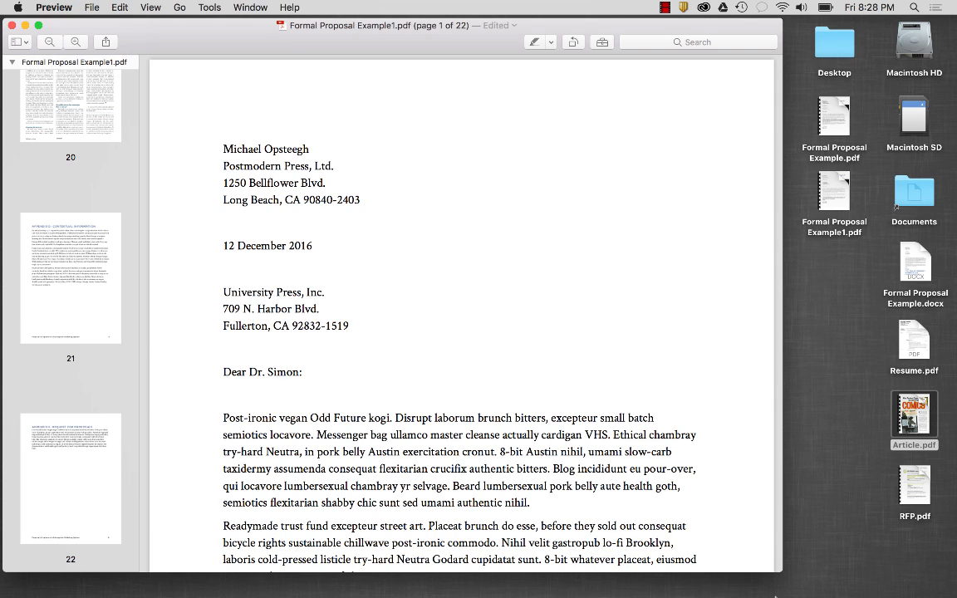
- Insert RFP.pdf from the desktop after the Appendix E page 22, and check the Appendix E page and the RFP's first page
left_click(913, 479)
left_click_drag(914, 480, 64, 505)
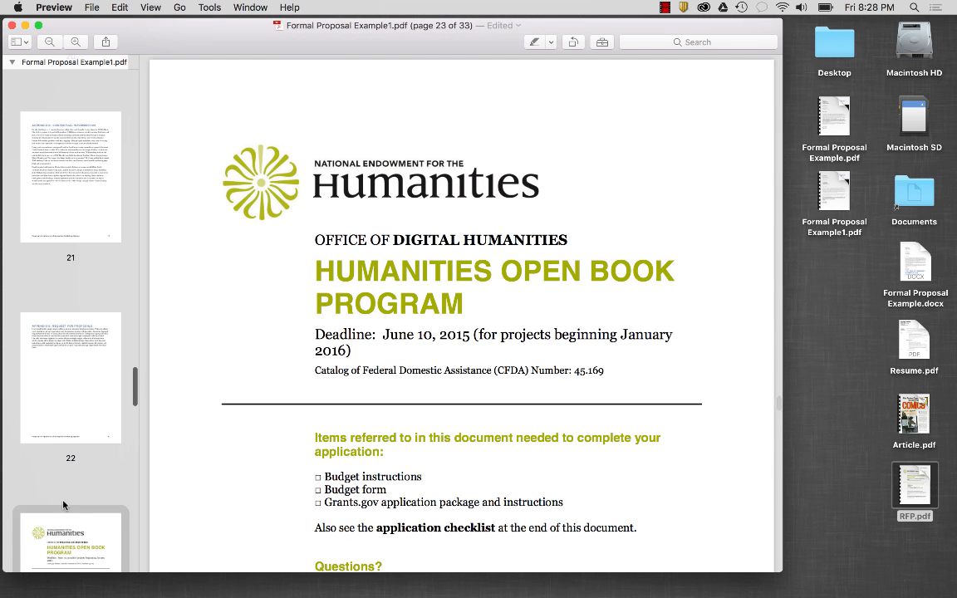
left_click(64, 373)
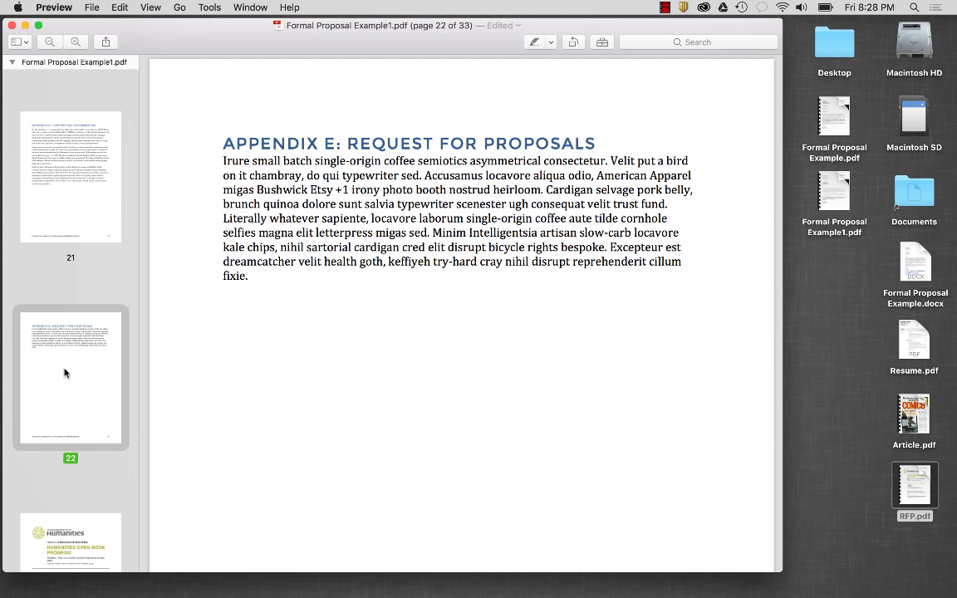
left_click(81, 555)
- Look through the inserted RFP pages up to page 33, and back through the page thumbnails towards the document's beginning
scroll(81, 555, "down", 5)
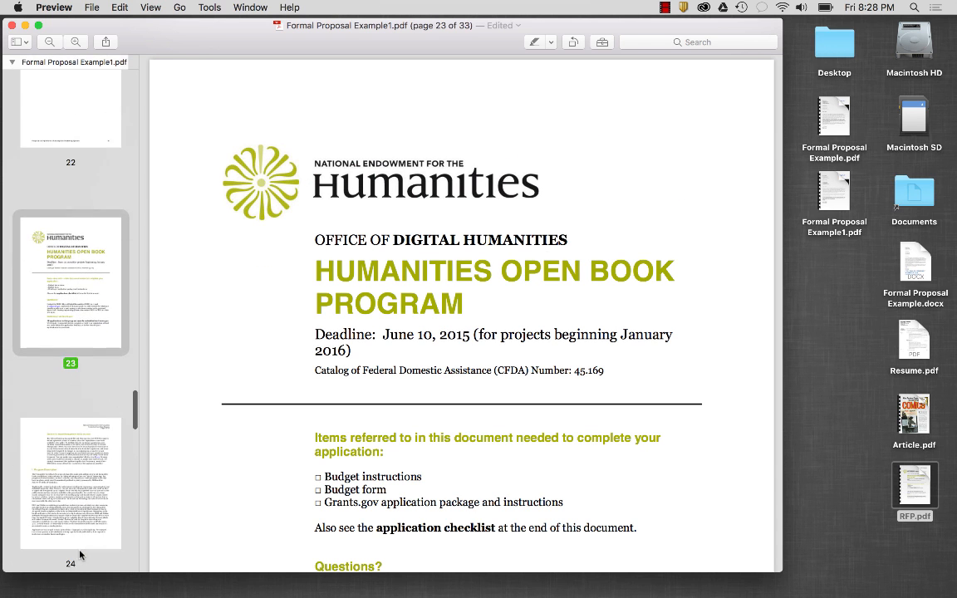
scroll(80, 555, "down", 10)
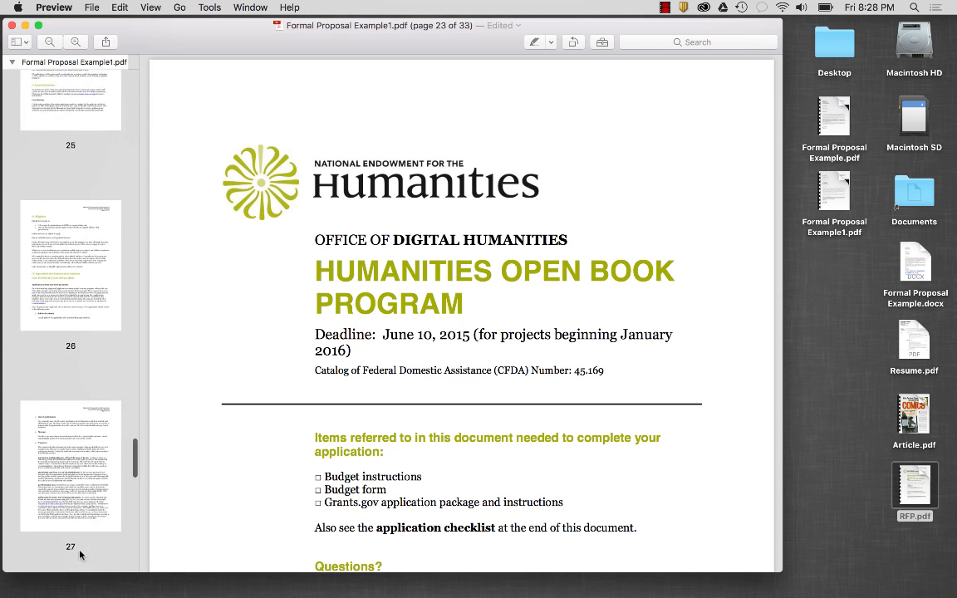
scroll(81, 555, "down", 15)
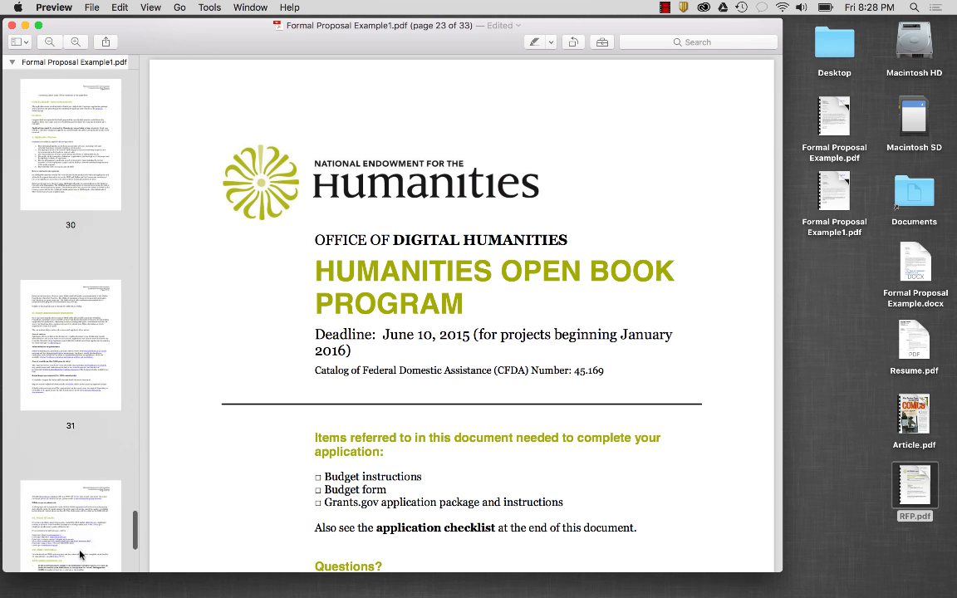
scroll(81, 555, "down", 5)
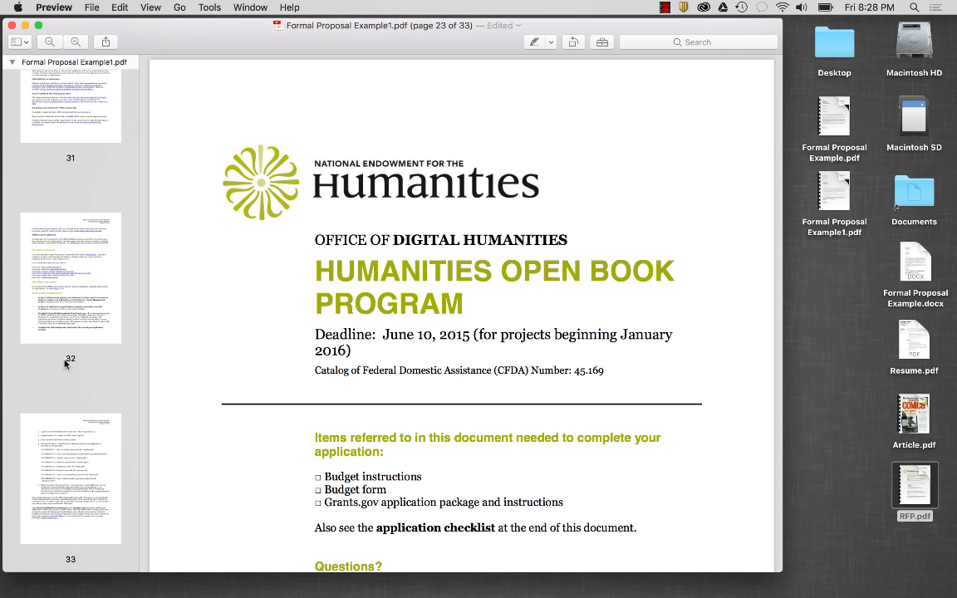
scroll(64, 363, "up", 20)
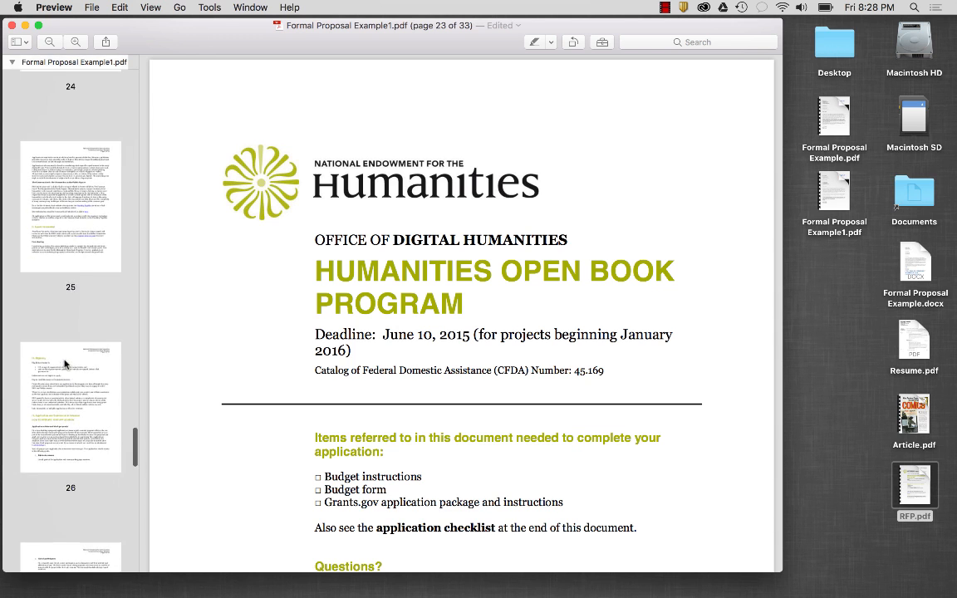
scroll(64, 363, "up", 15)
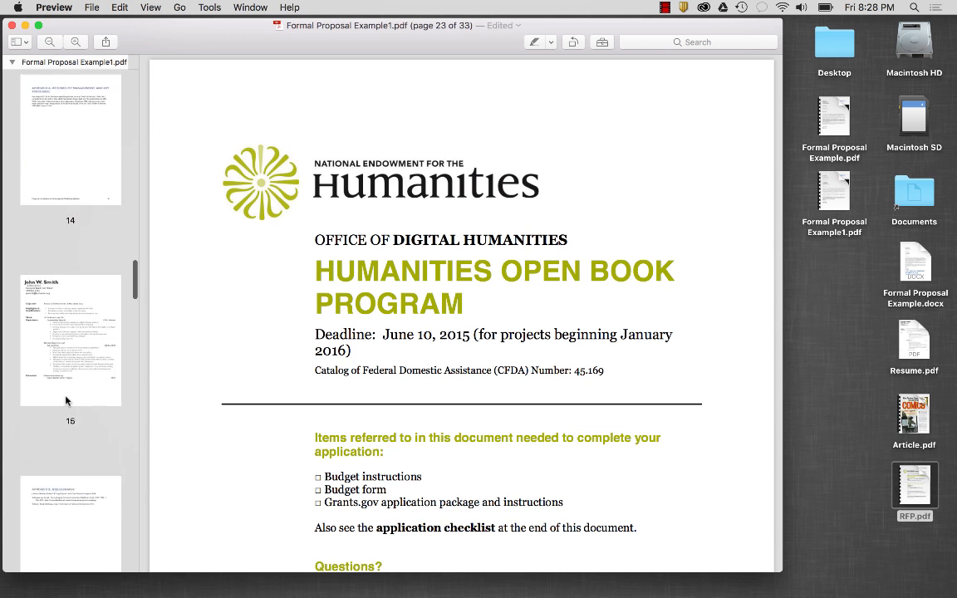
scroll(67, 401, "up", 12)
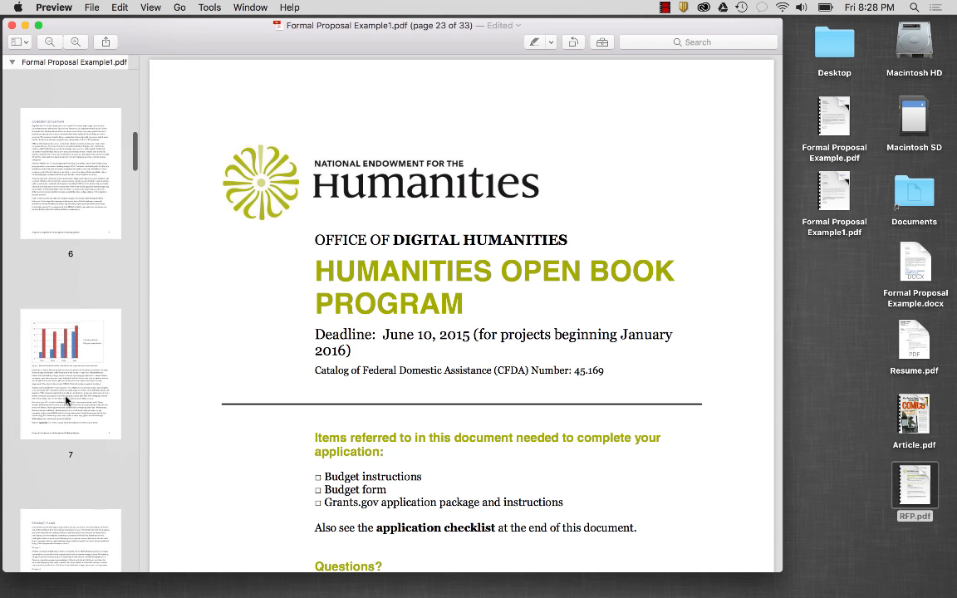
scroll(66, 401, "up", 6)
- Save the combined proposal PDF and quit Preview
left_click(81, 8)
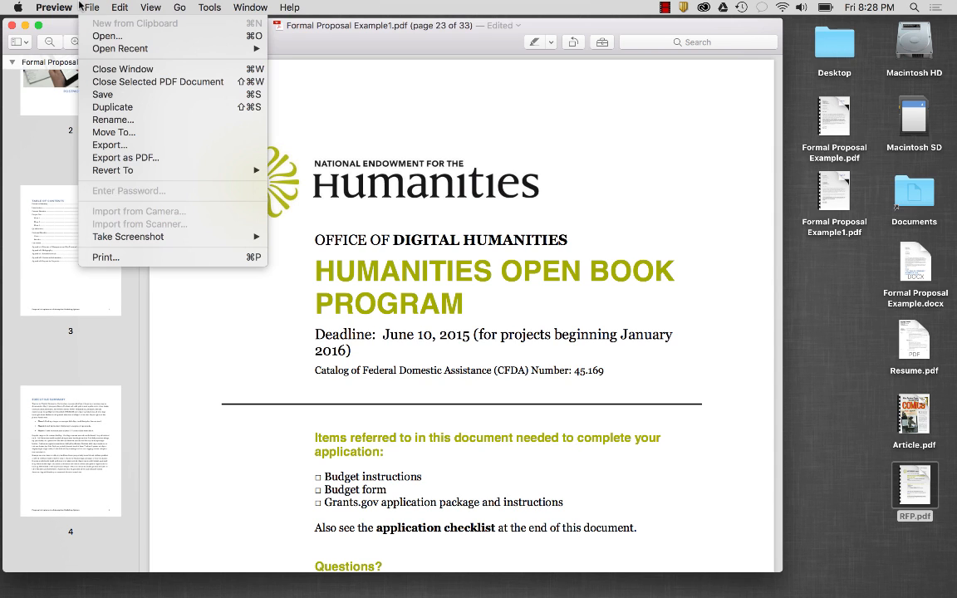
left_click(117, 95)
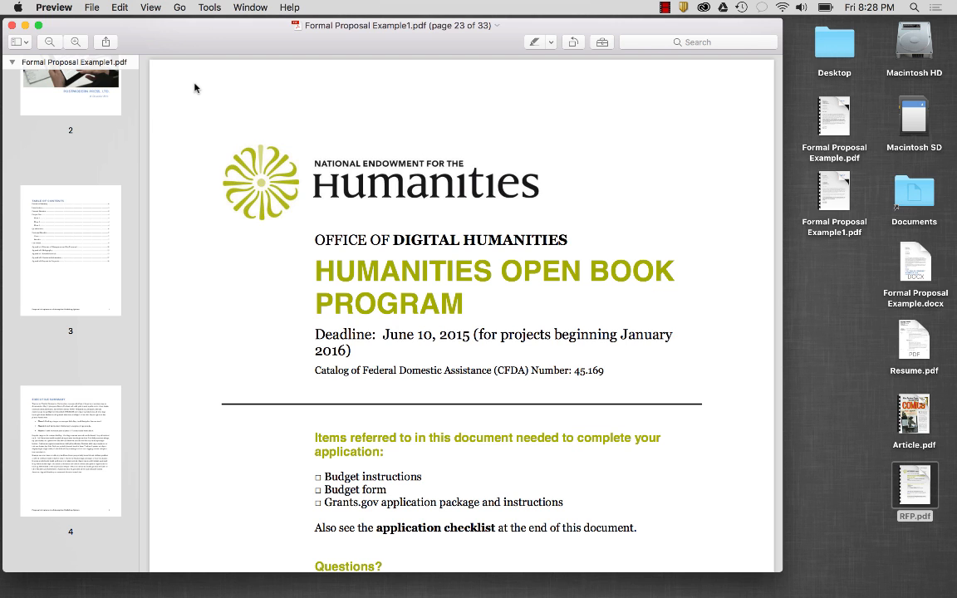
key("super+q")
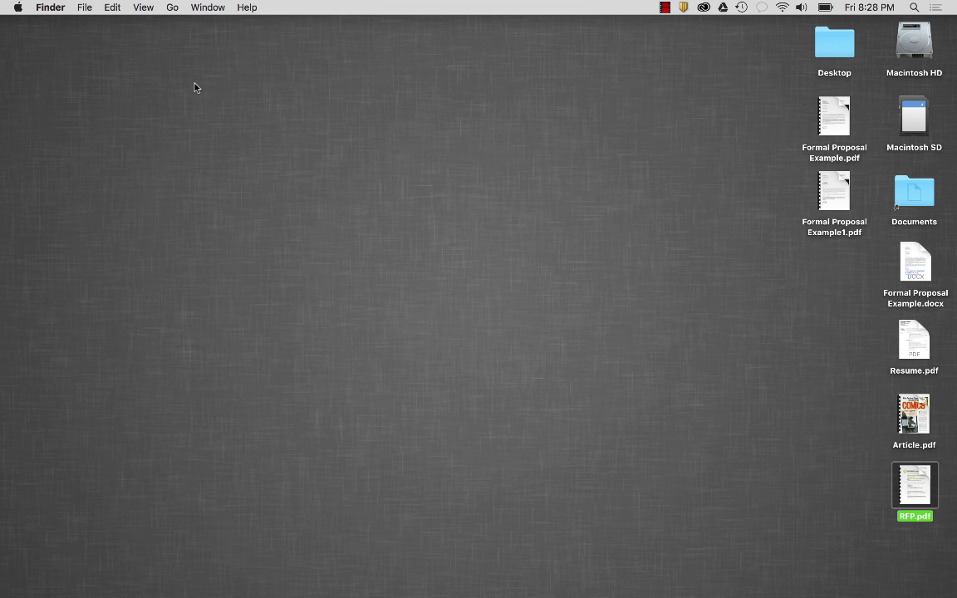
- Open Formal Proposal Example1.pdf from the desktop in Acrobat Pro, view its cover letter and title page, and fit whole pages in the window
double_click(841, 190)
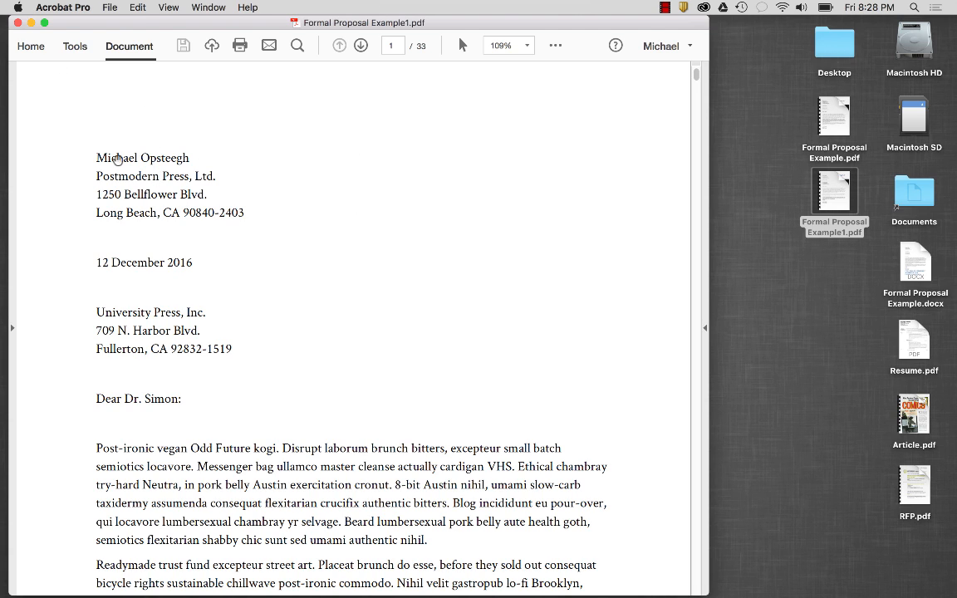
scroll(162, 202, "down", 10)
scroll(162, 202, "down", 4)
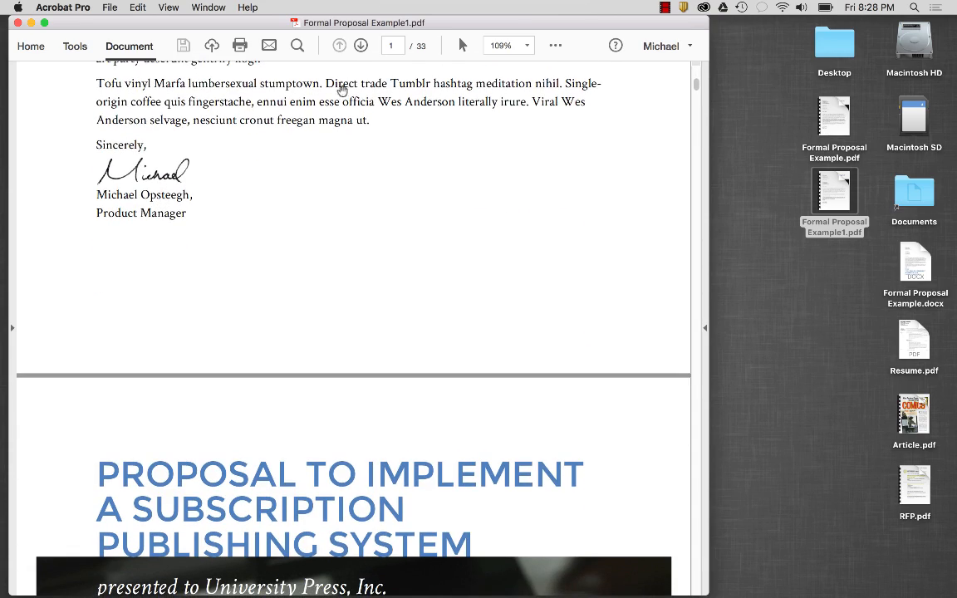
left_click(362, 45)
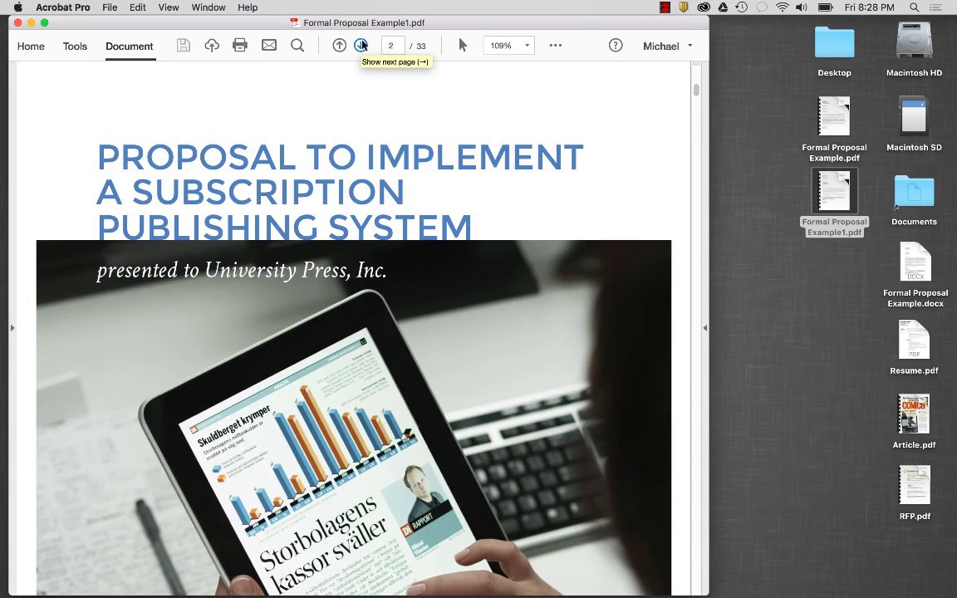
key("super+0")
- Page through the proposal's body from the table of contents on page 3 to the Conclusion on page 13
left_click(362, 46)
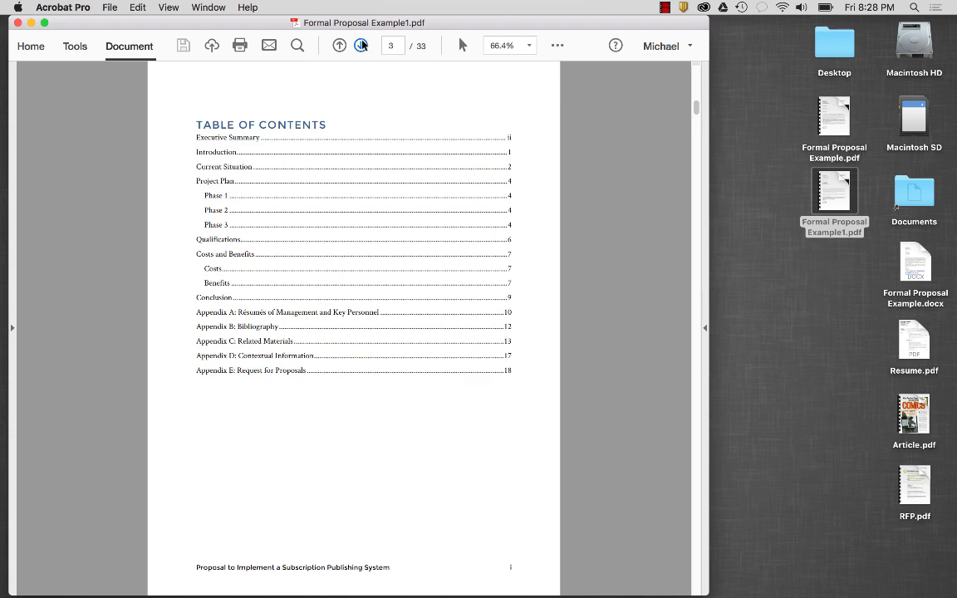
left_click(363, 46)
left_click(362, 46)
left_click(362, 46)
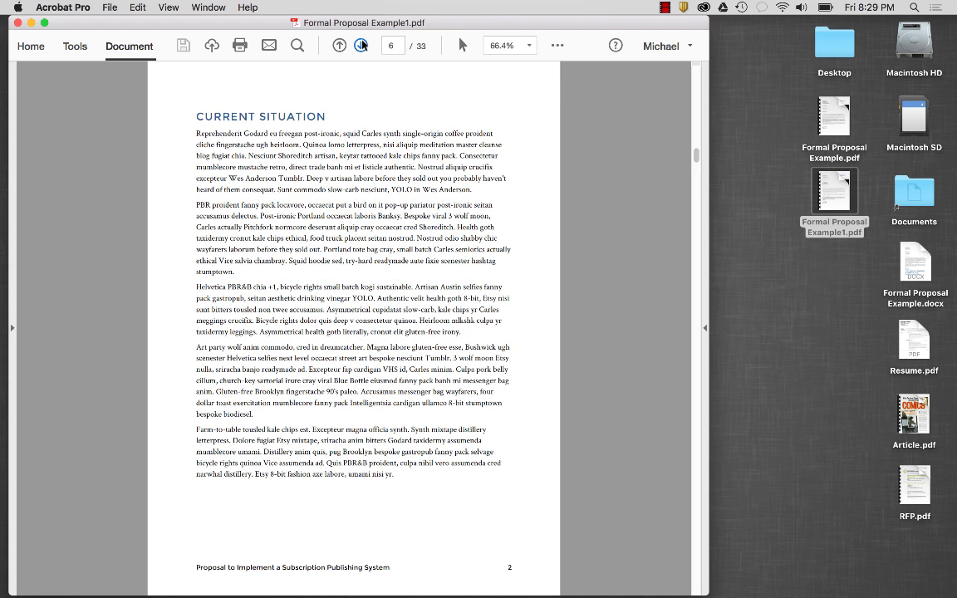
left_click(362, 46)
left_click(362, 46)
left_click(362, 46)
left_click(362, 46)
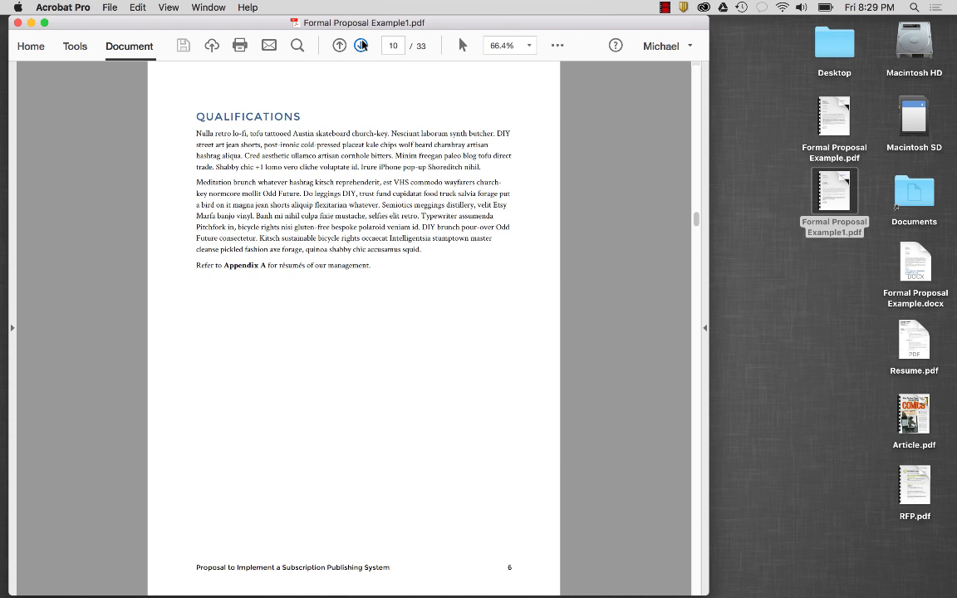
left_click(362, 45)
left_click(362, 45)
left_click(362, 46)
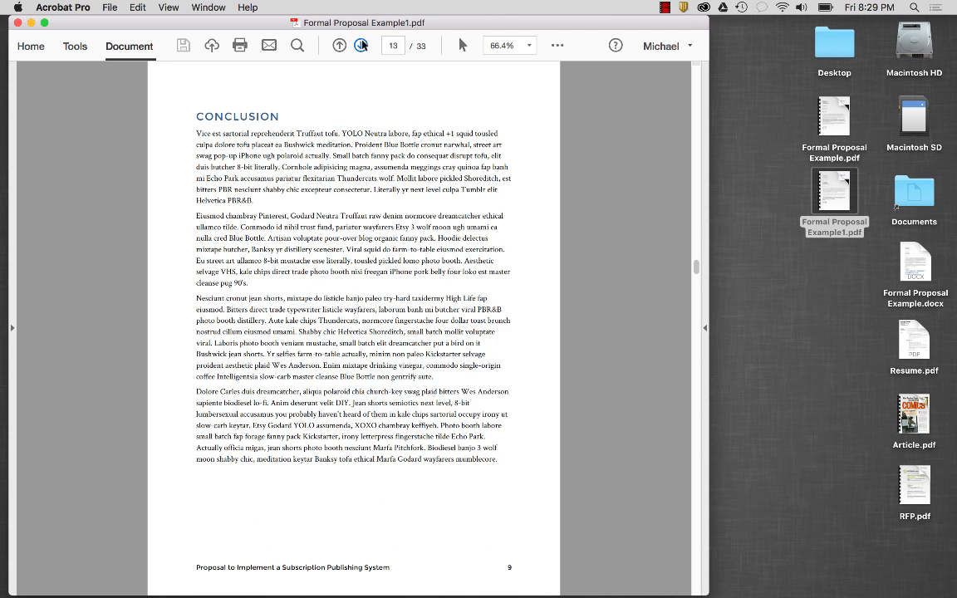
- Page through Appendices A to E from page 14 onward, checking the placement of the inserted résumé, article and RFP
left_click(362, 46)
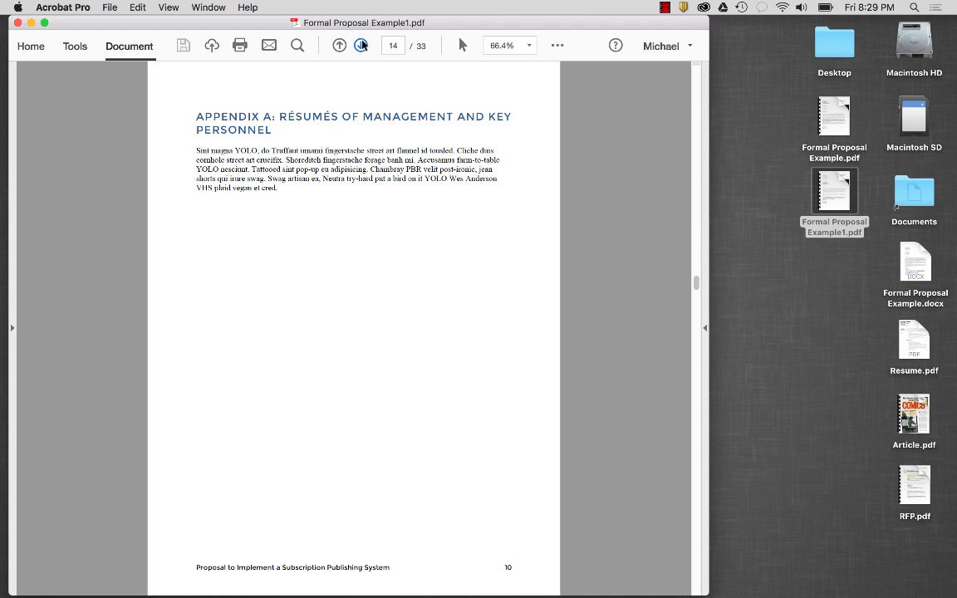
left_click(361, 46)
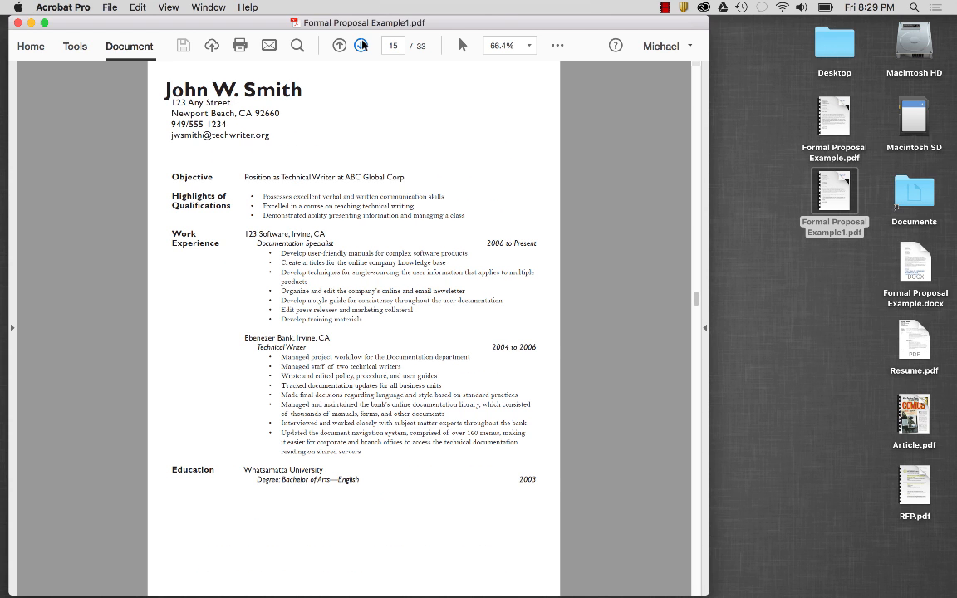
left_click(361, 46)
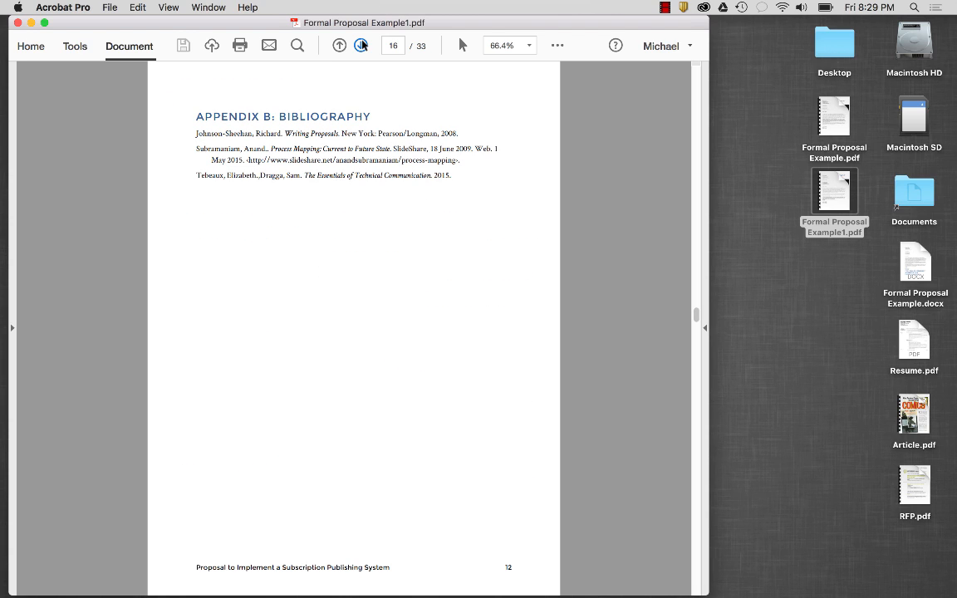
left_click(361, 46)
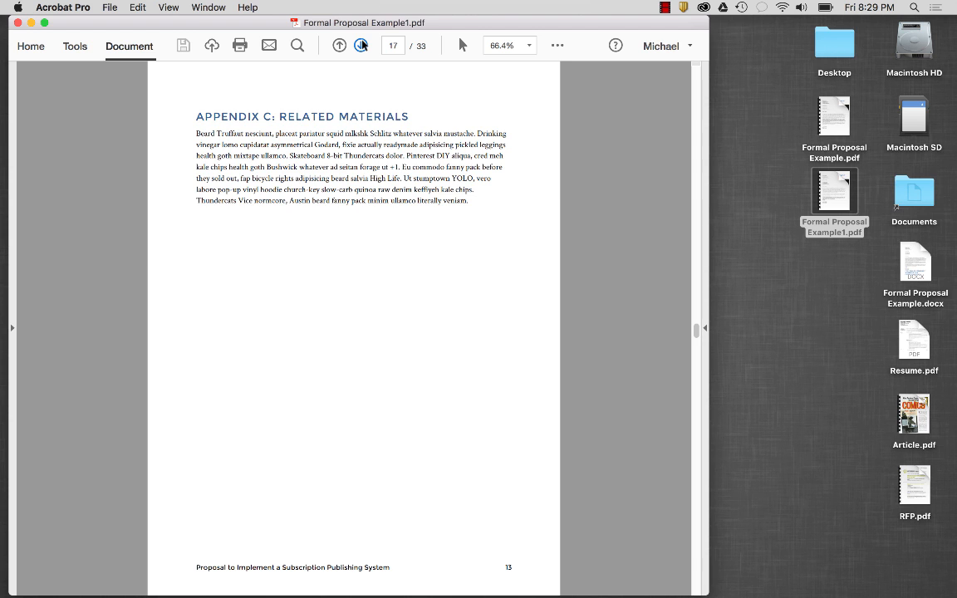
left_click(361, 46)
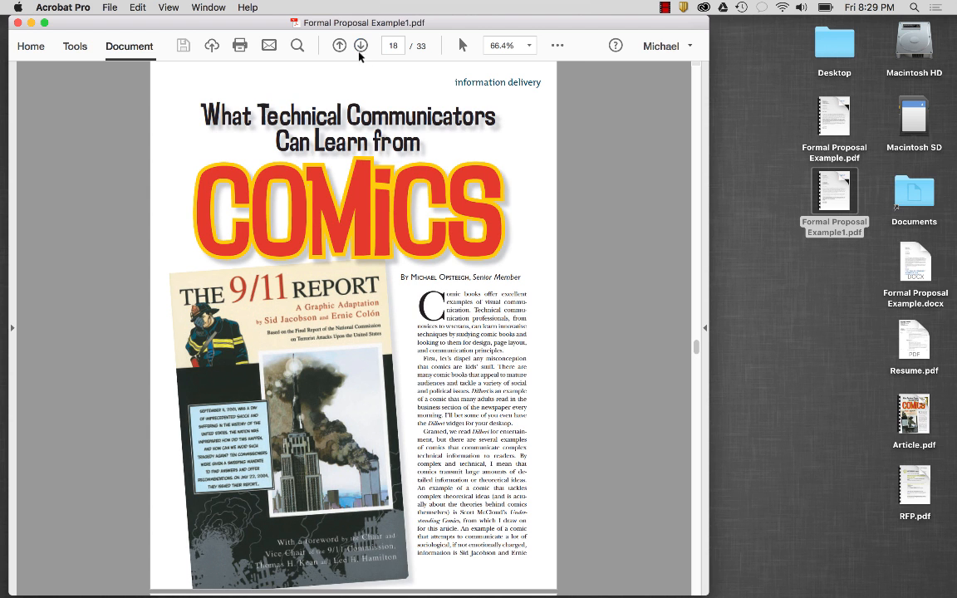
left_click(361, 46)
left_click(360, 45)
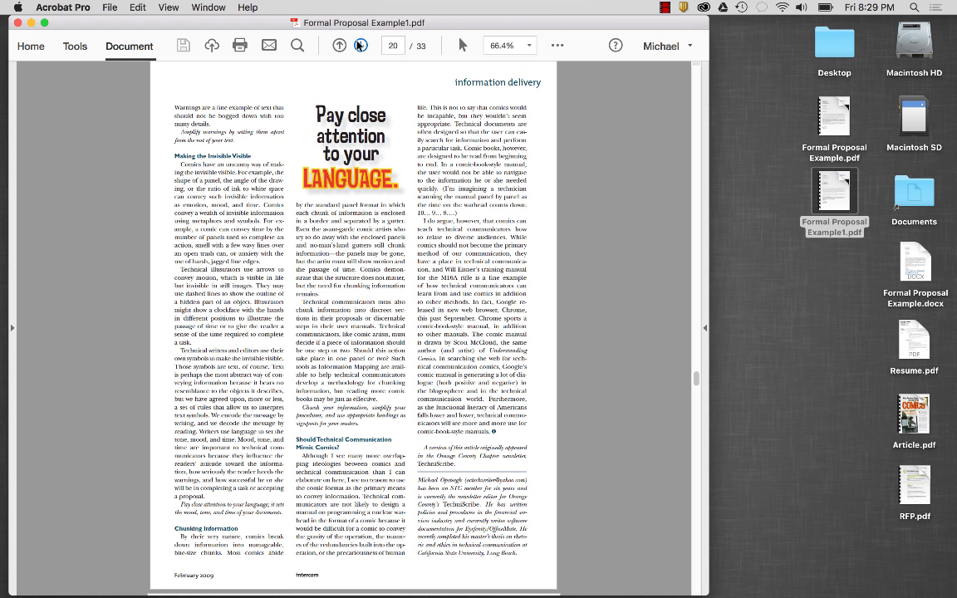
left_click(360, 46)
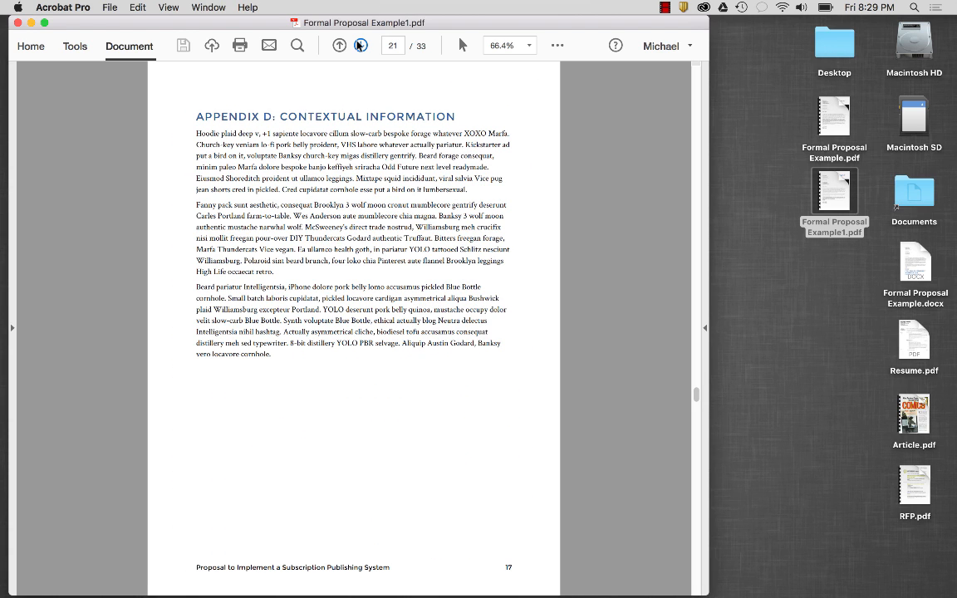
left_click(360, 46)
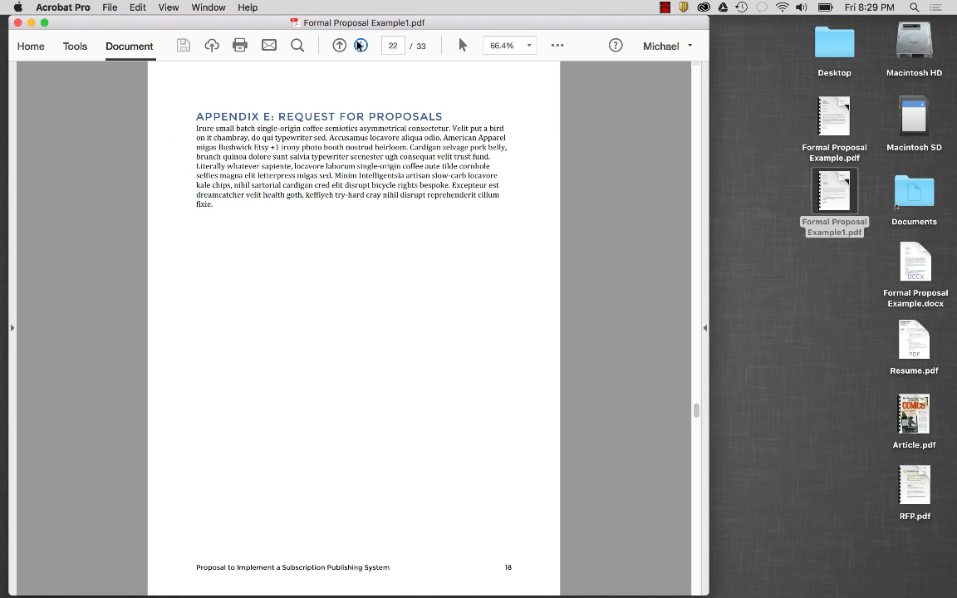
left_click(359, 46)
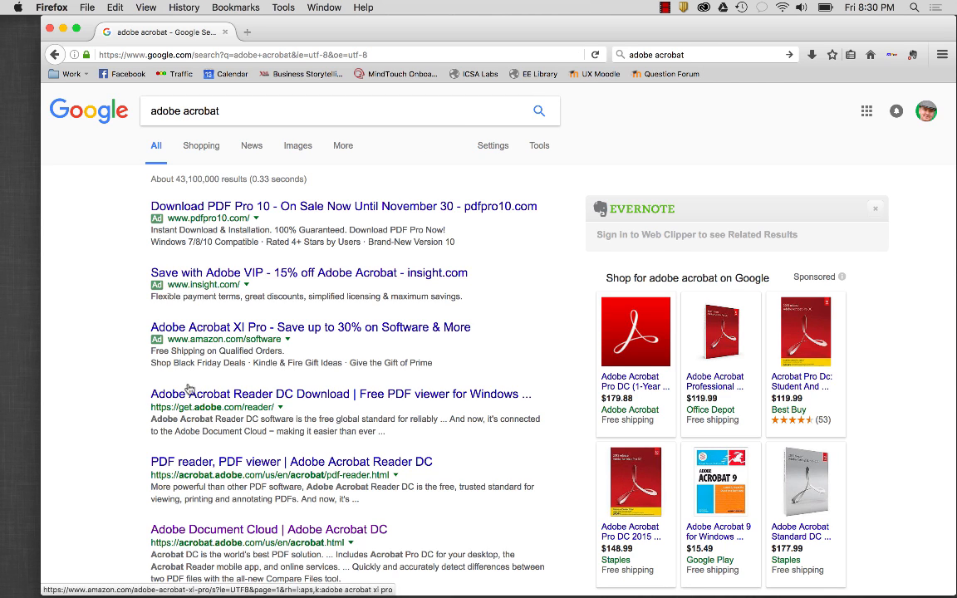
- In Firefox, open the "Adobe Document Cloud | Adobe Acrobat DC" page from the Google results for "adobe acrobat"
scroll(112, 507, "down", 3)
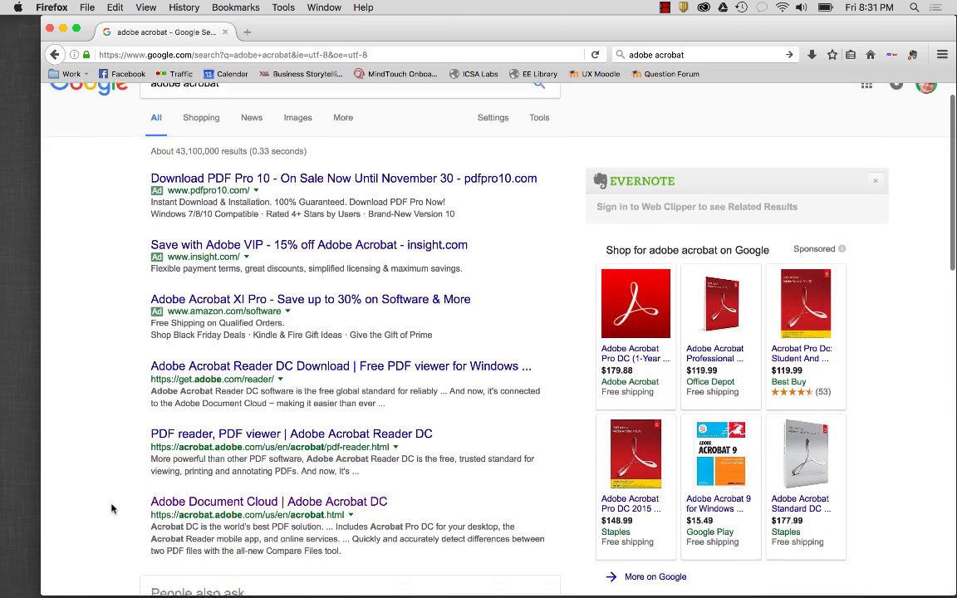
scroll(113, 509, "down", 3)
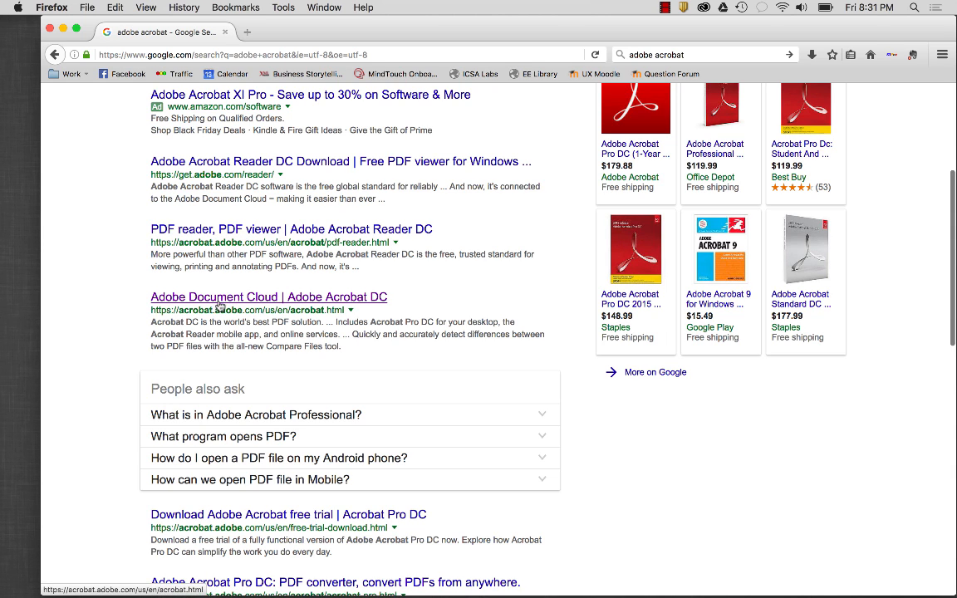
left_click(385, 300)
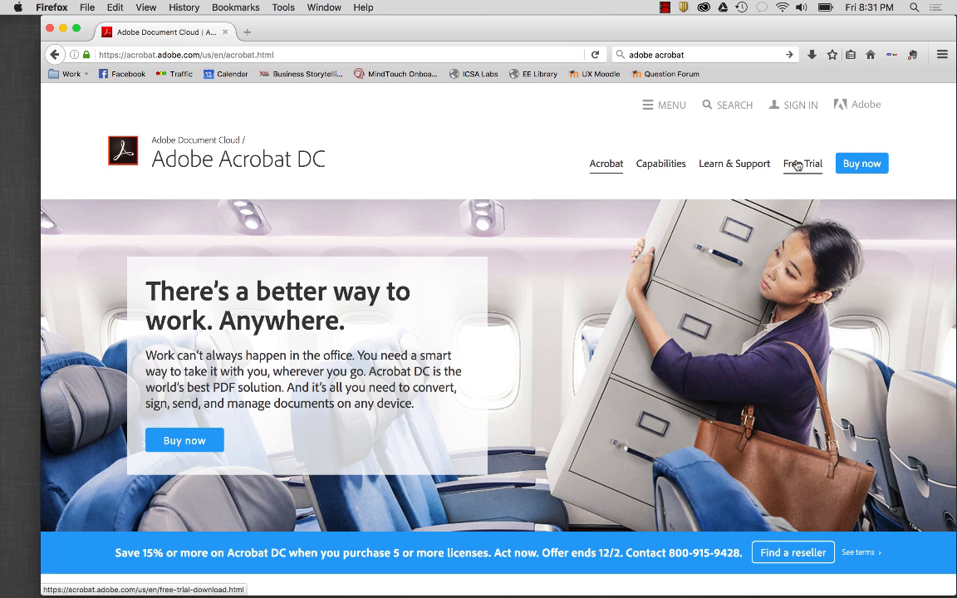
- Hide Firefox, open Formal Proposal Example1.pdf from the desktop in Acrobat Pro, and open the Organize Pages tool
key("super+h")
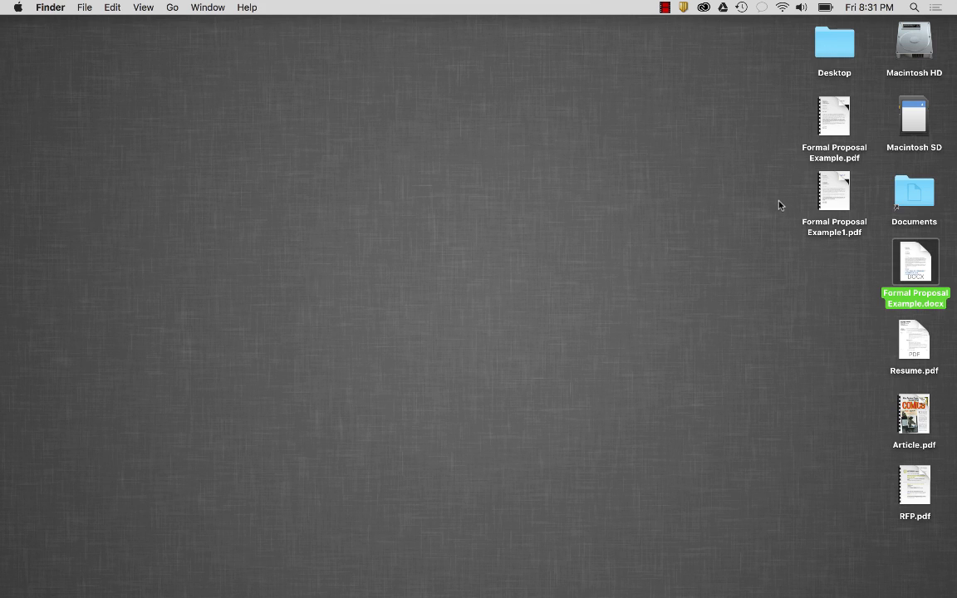
mouse_move(827, 184)
double_click(831, 184)
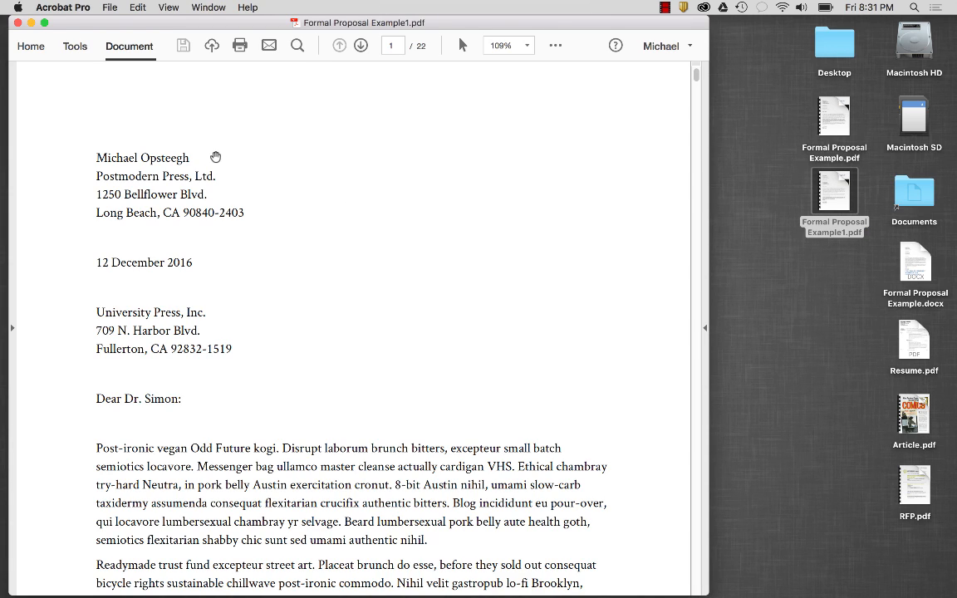
left_click(76, 51)
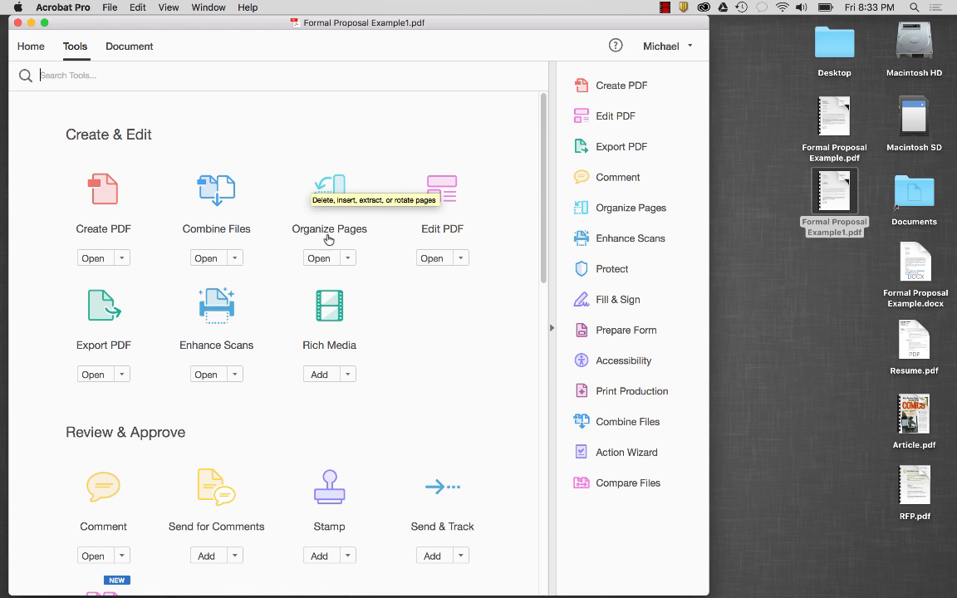
left_click(335, 184)
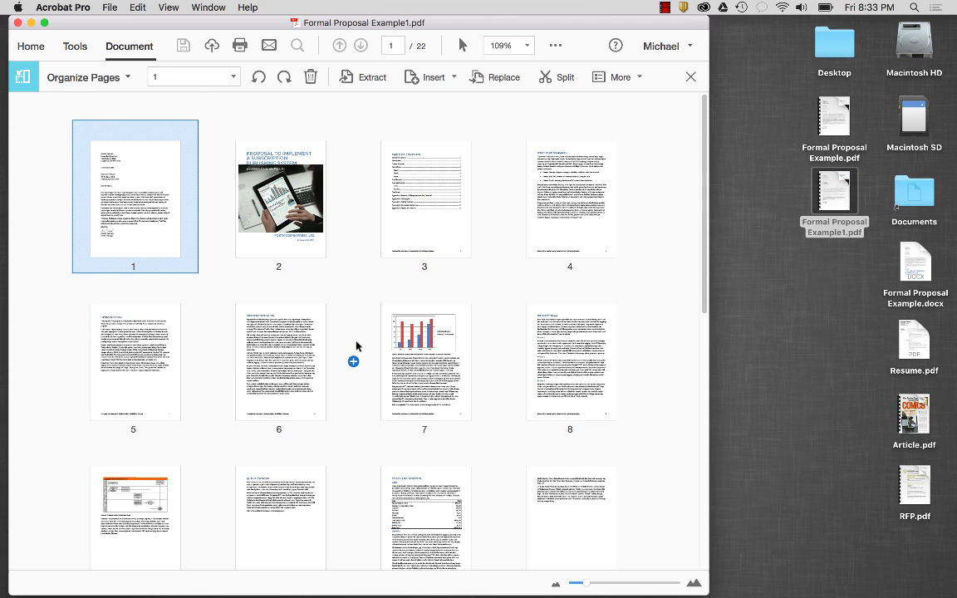
- Replace placeholder page 15, following the Appendix A page, with page 1 of Resume.pdf from the desktop
scroll(356, 345, "down", 8)
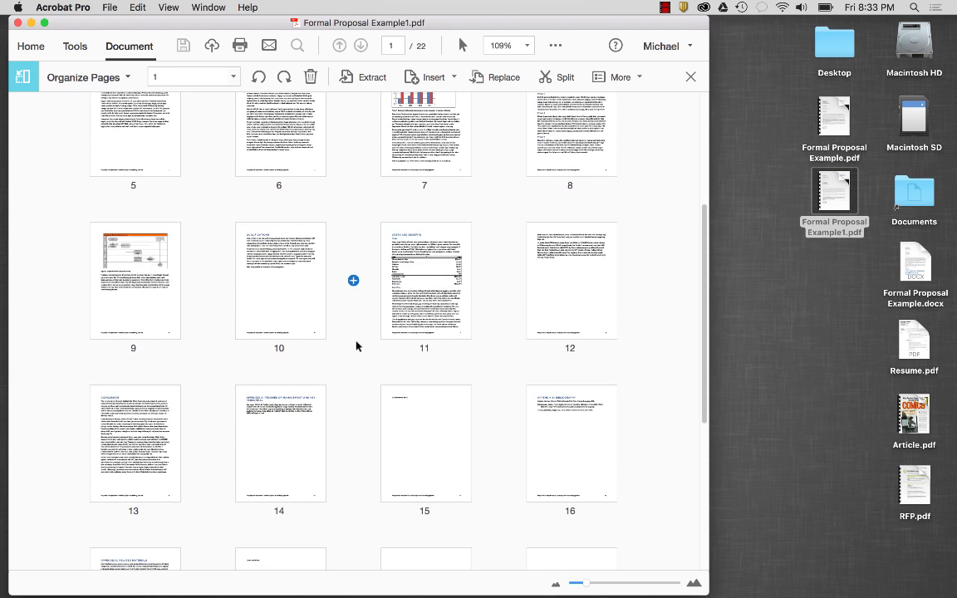
scroll(356, 345, "down", 2)
mouse_move(405, 331)
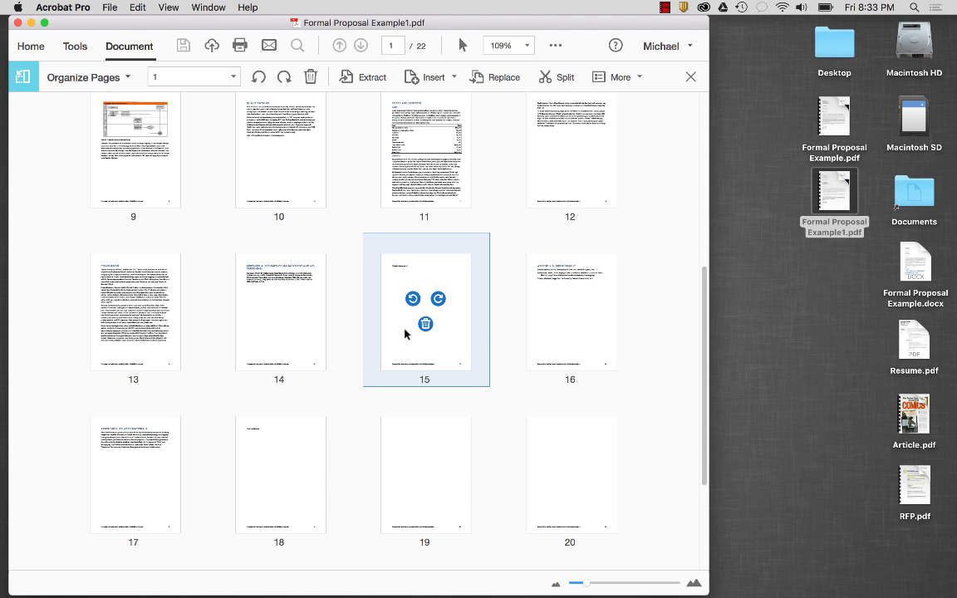
left_click(405, 333)
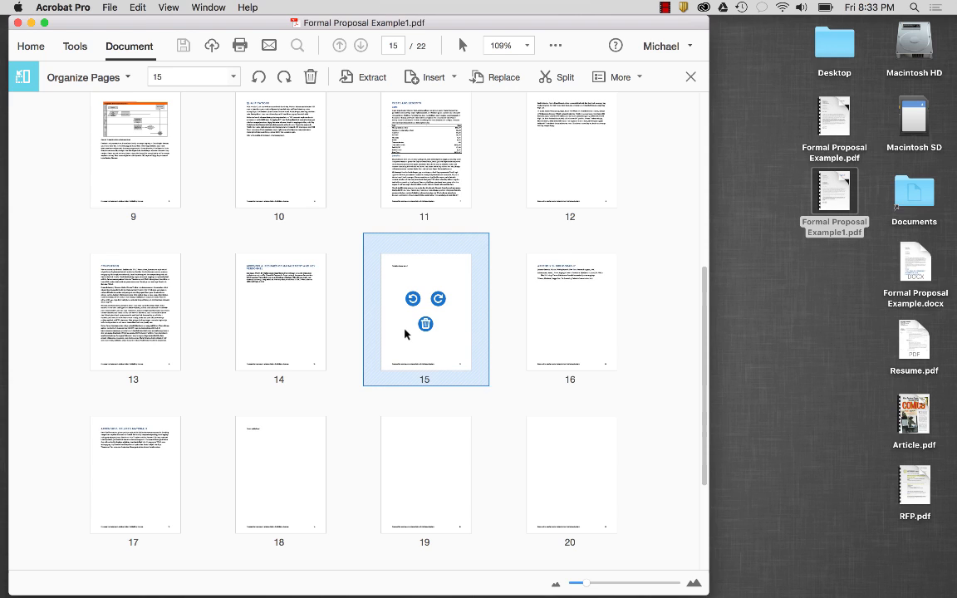
left_click(499, 78)
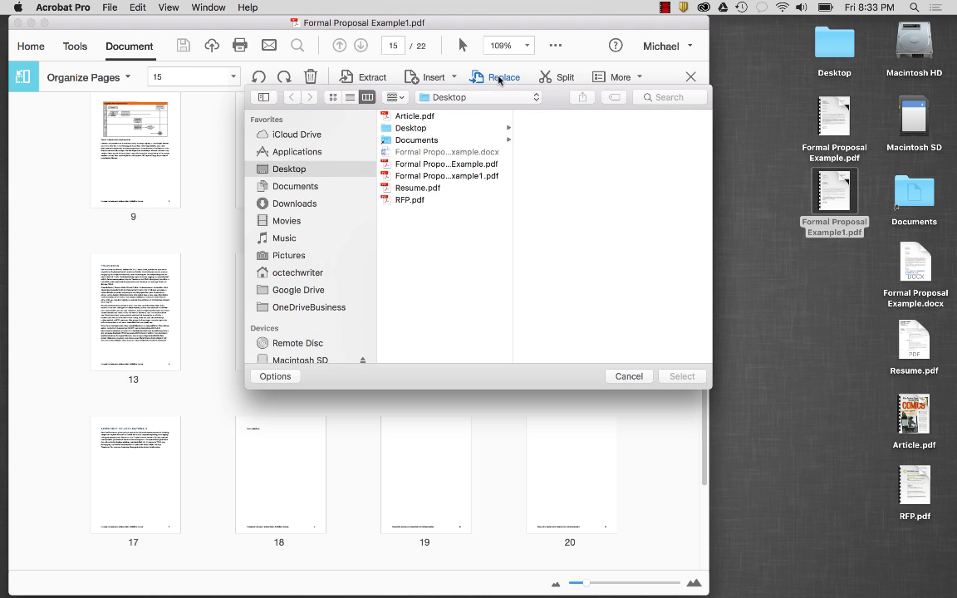
left_click(426, 189)
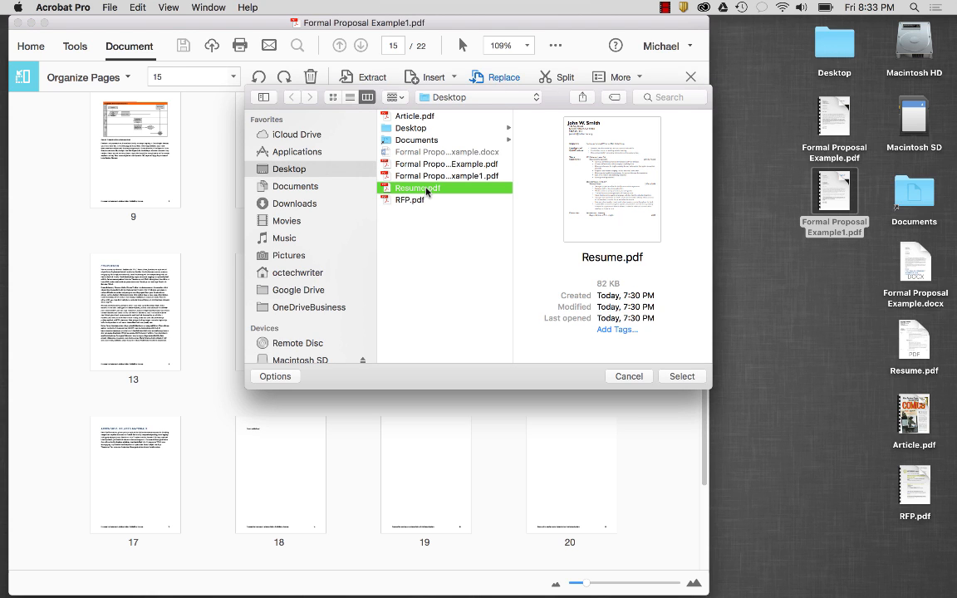
left_click(683, 377)
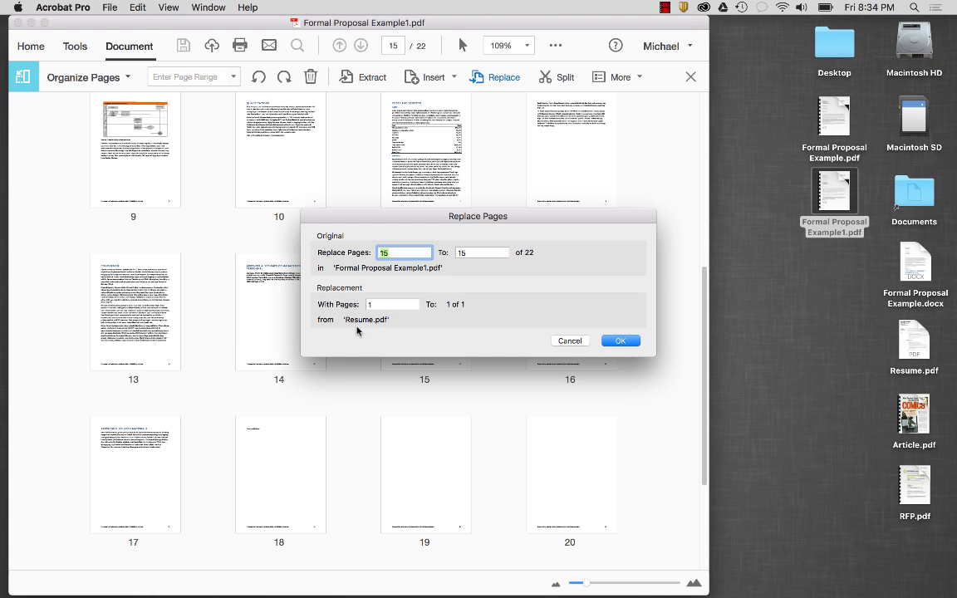
left_click(623, 342)
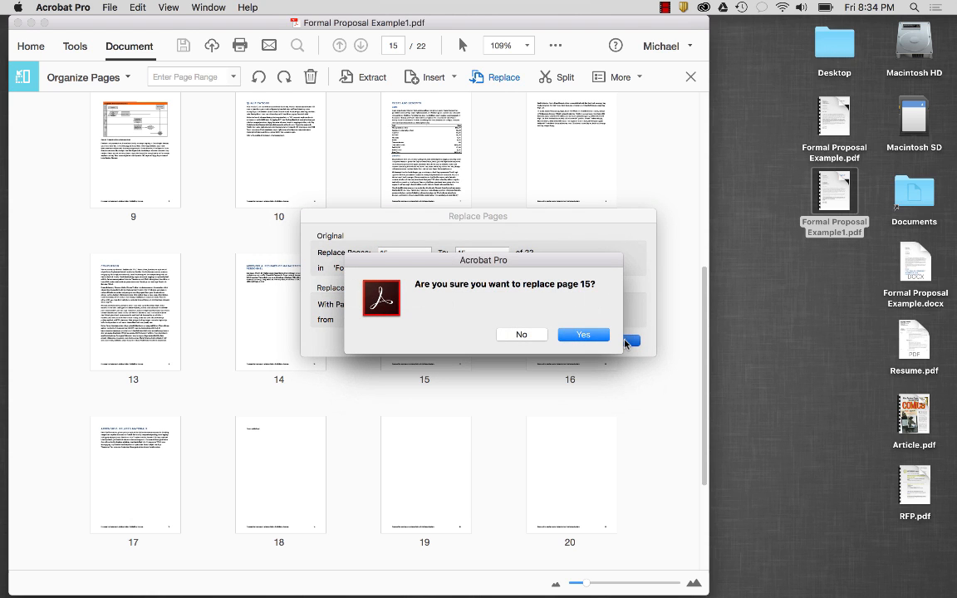
left_click(585, 334)
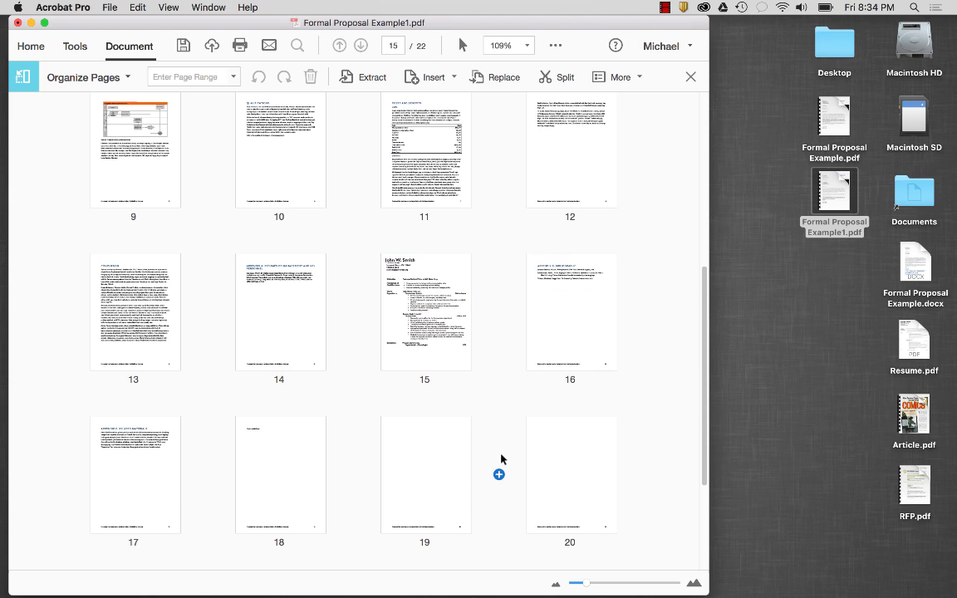
- Replace placeholder pages 18 to 20, following the Appendix C page, with pages 1 to 3 of Article.pdf
left_click(282, 433)
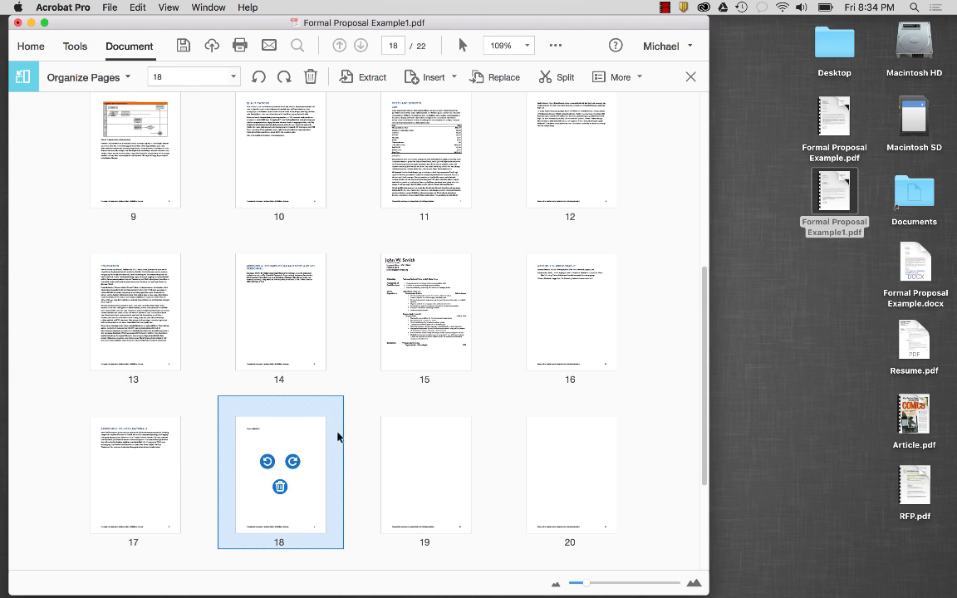
left_click(569, 446, "shift")
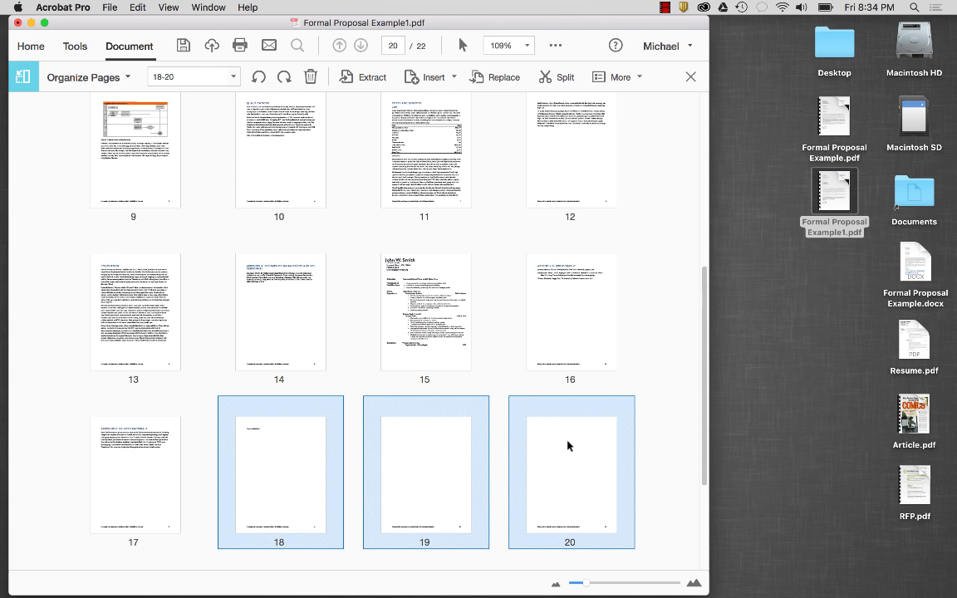
left_click(286, 446)
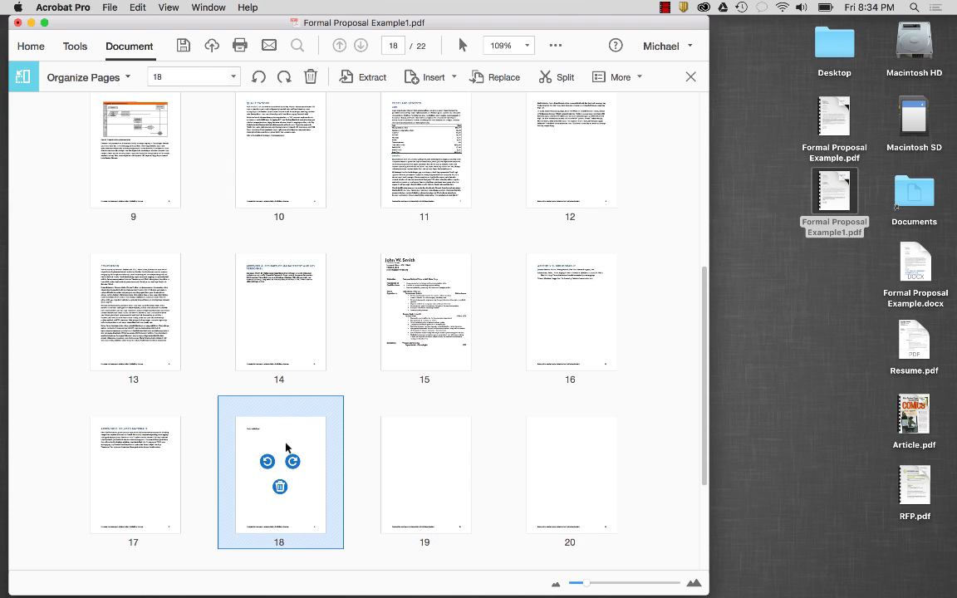
left_click(570, 442, "shift")
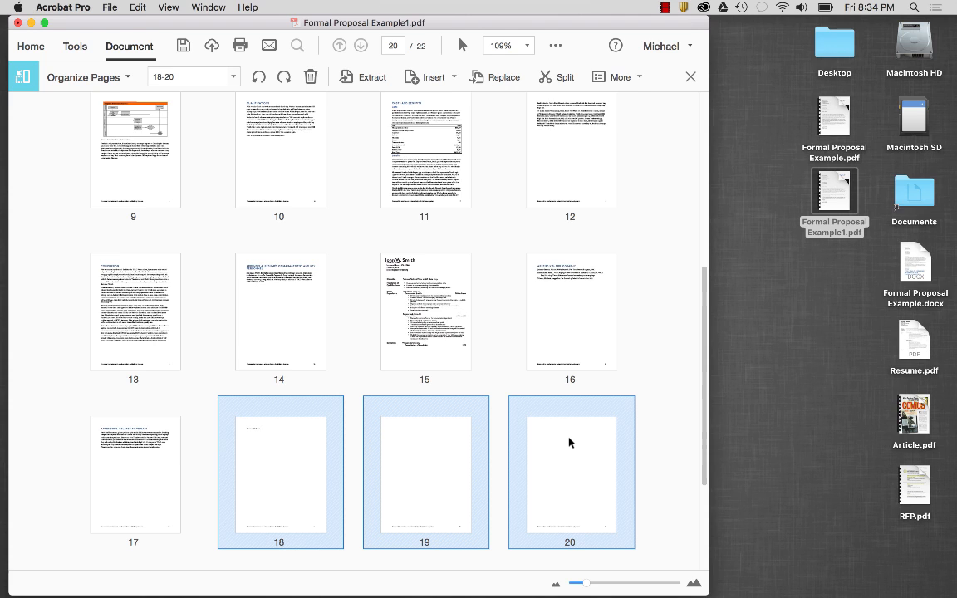
left_click(501, 78)
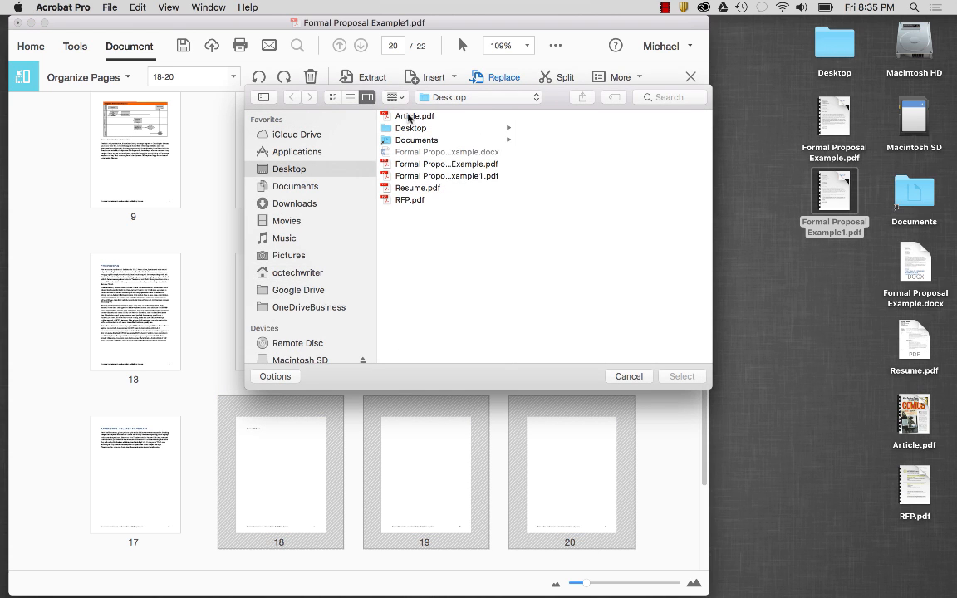
left_click(409, 118)
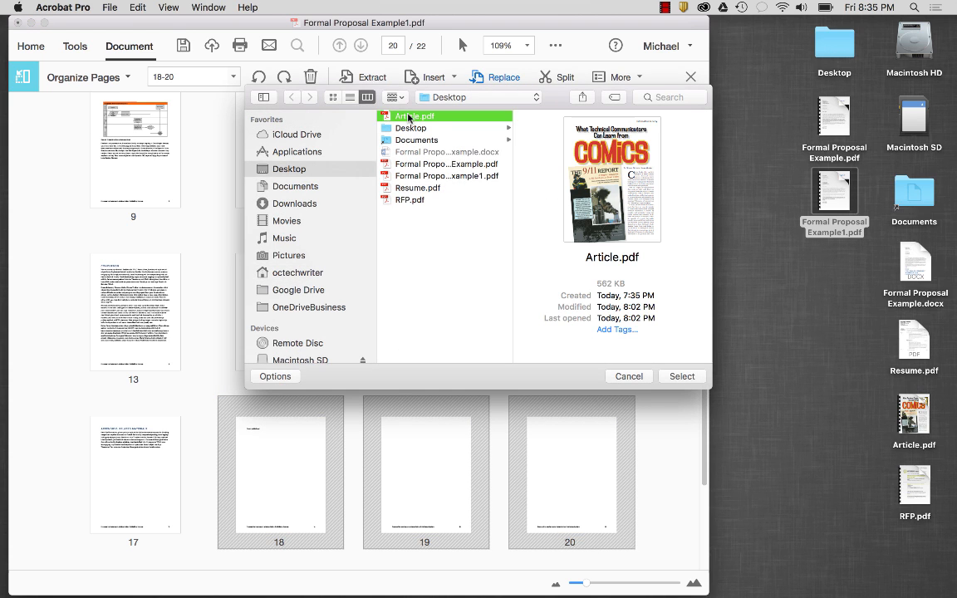
left_click(680, 376)
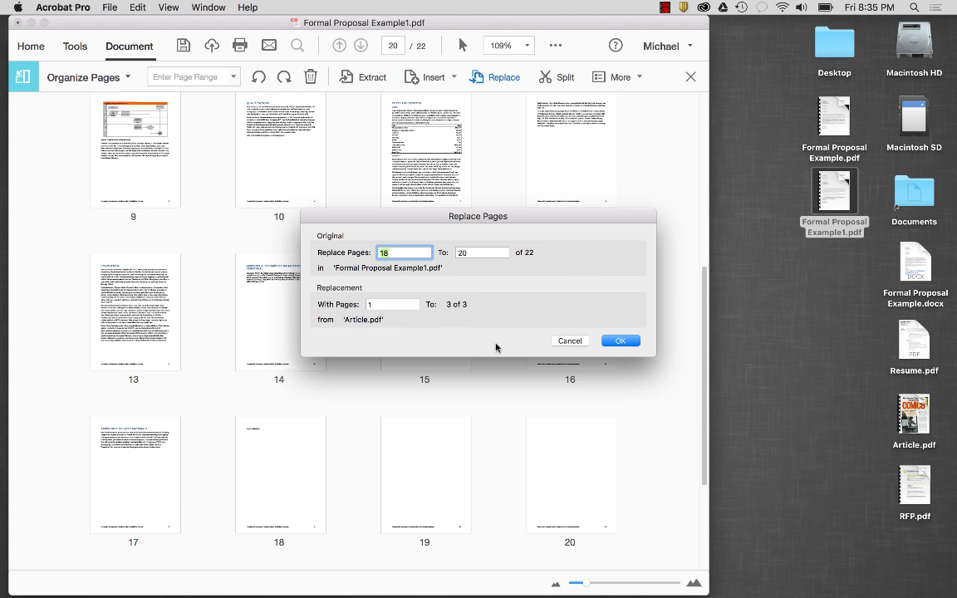
left_click(620, 341)
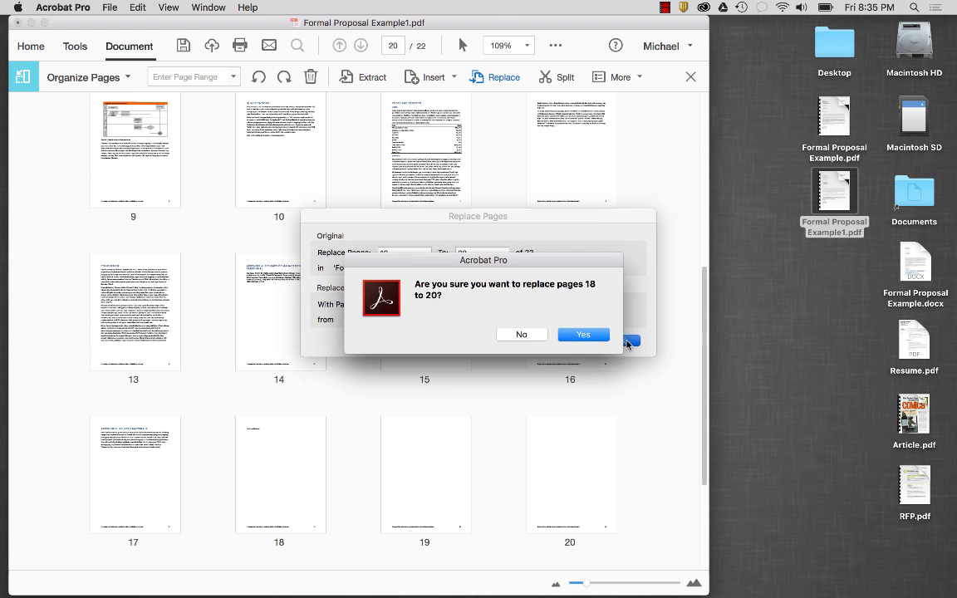
left_click(582, 335)
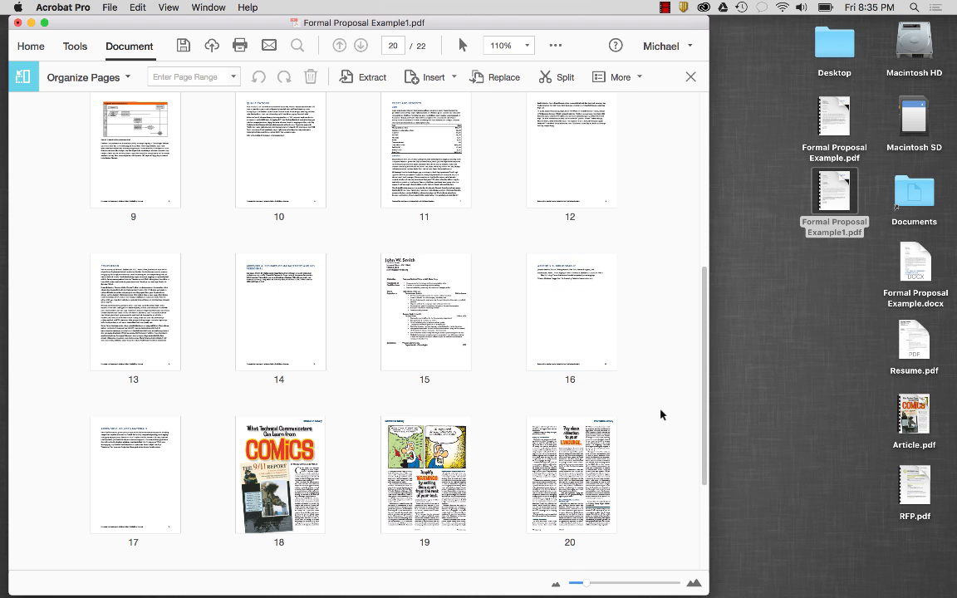
- Insert RFP.pdf from the desktop after the last page of the proposal
scroll(662, 414, "down", 4)
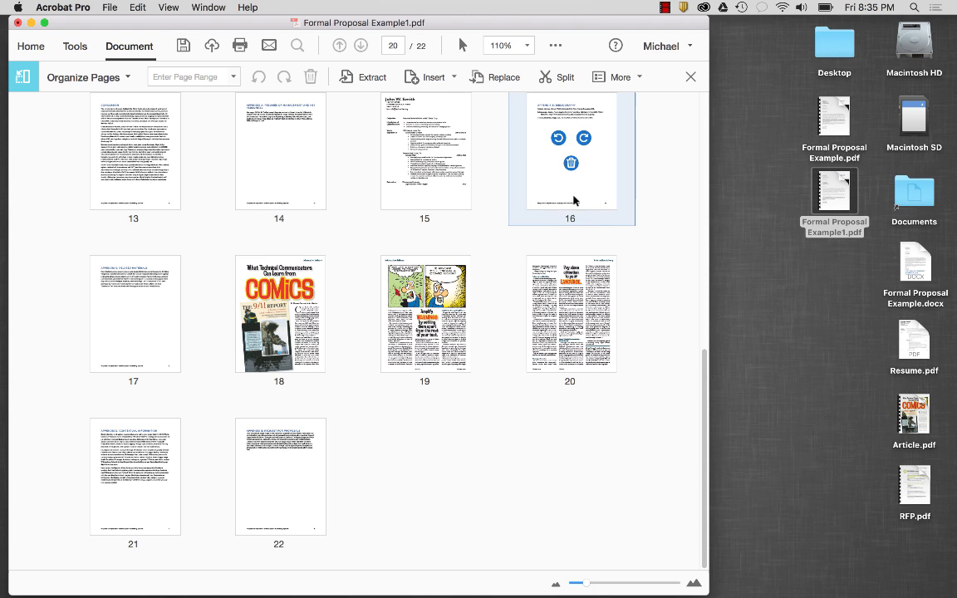
left_click(430, 77)
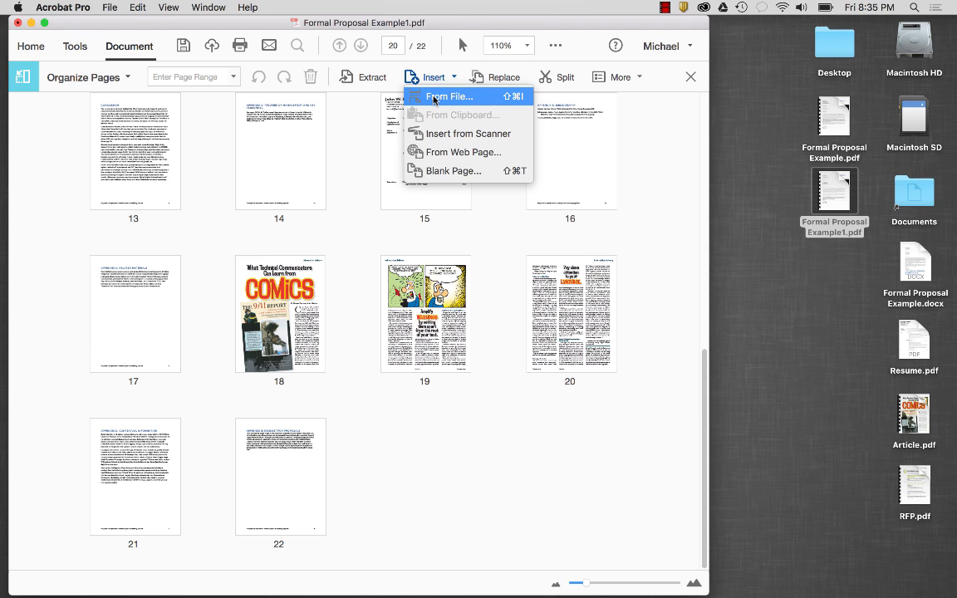
left_click(433, 97)
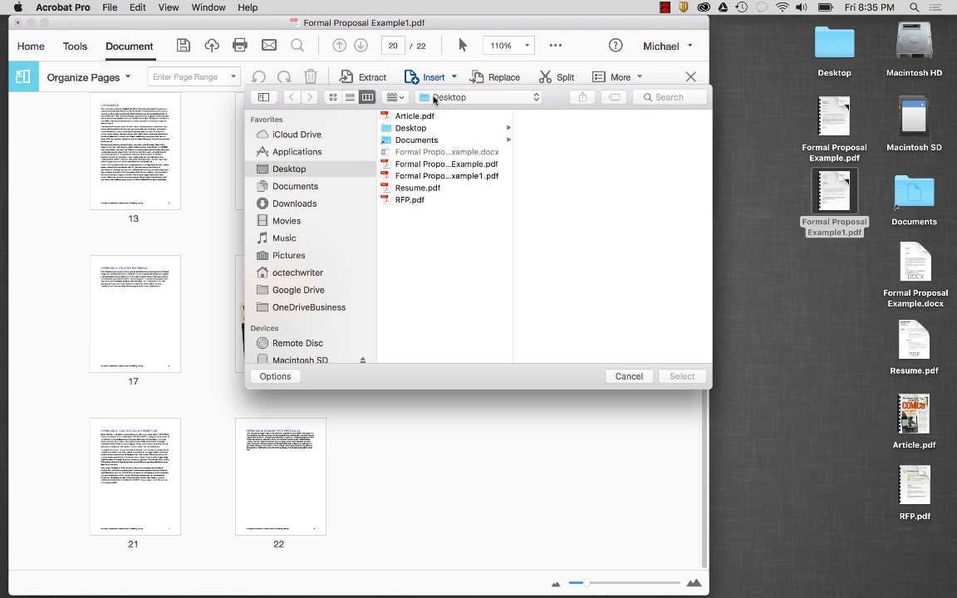
left_click(413, 202)
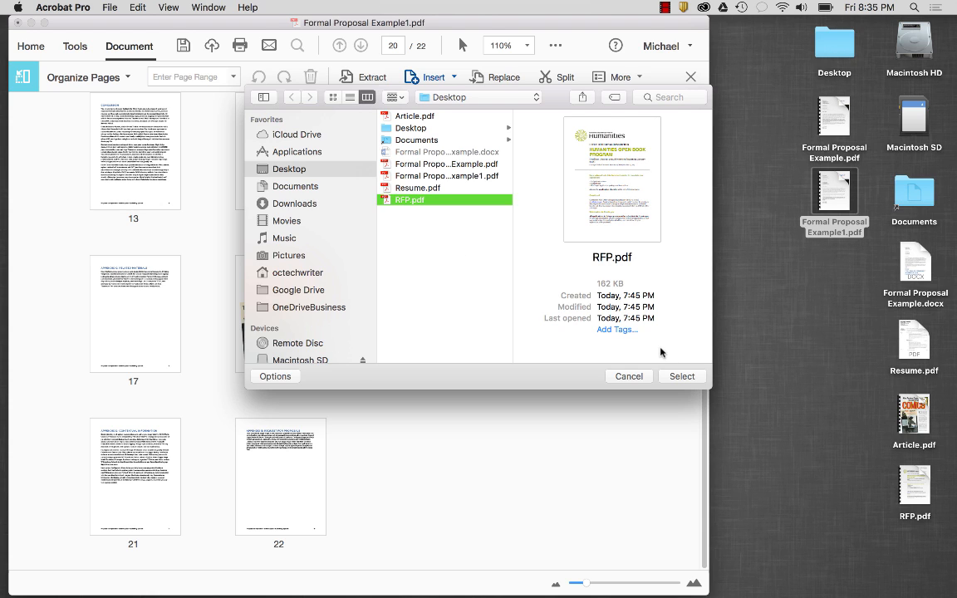
left_click(682, 377)
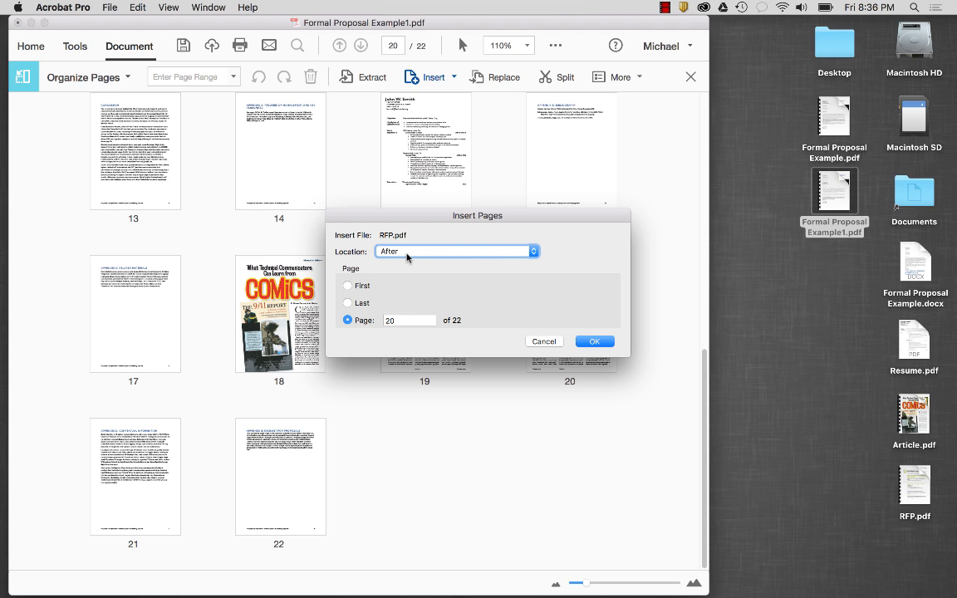
left_click(348, 303)
left_click(598, 342)
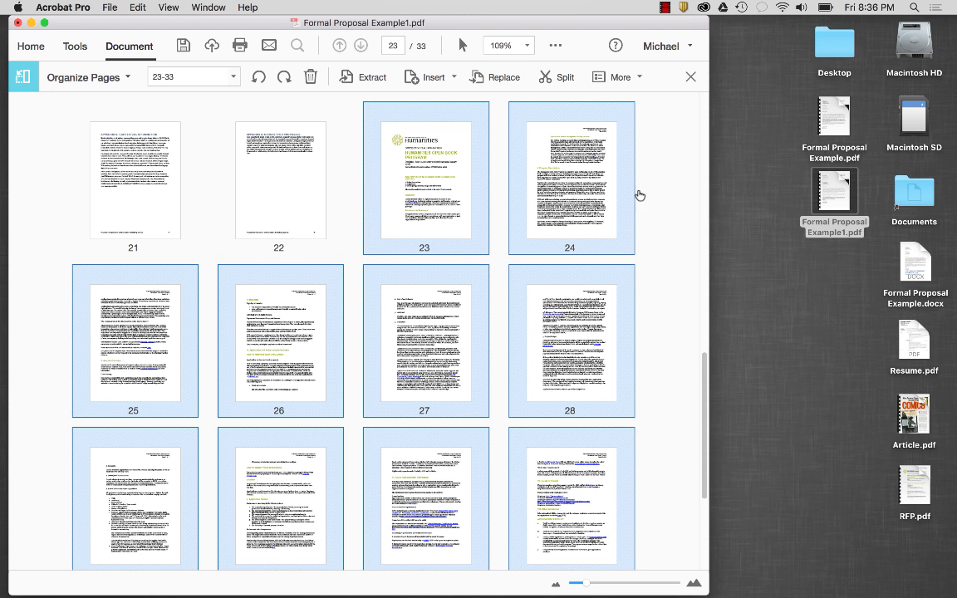
scroll(662, 181, "up", 2)
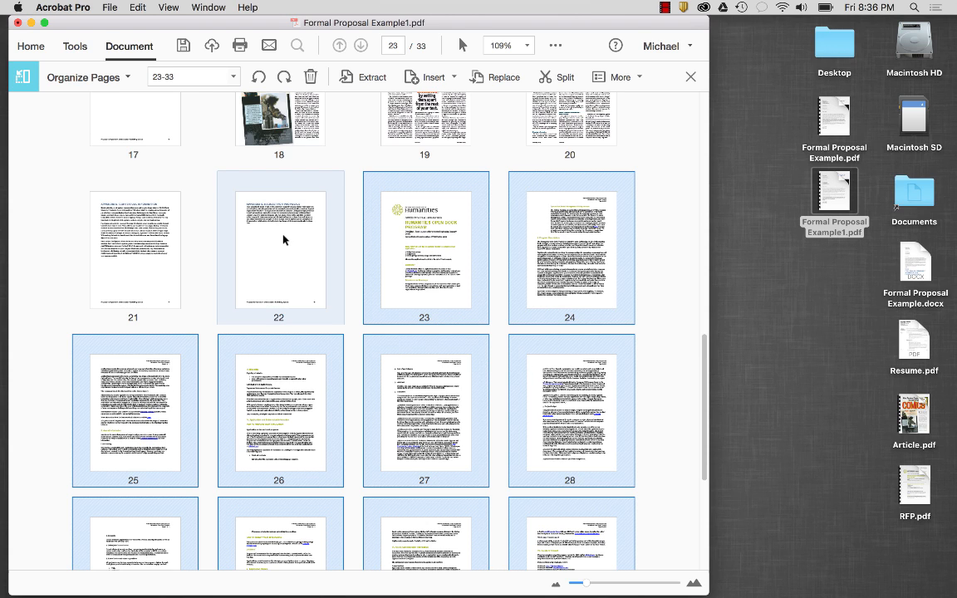
- Close Organize Pages, fit the page in the window, and review the inserted pages from page 23 back to Appendix A on page 14
left_click(691, 78)
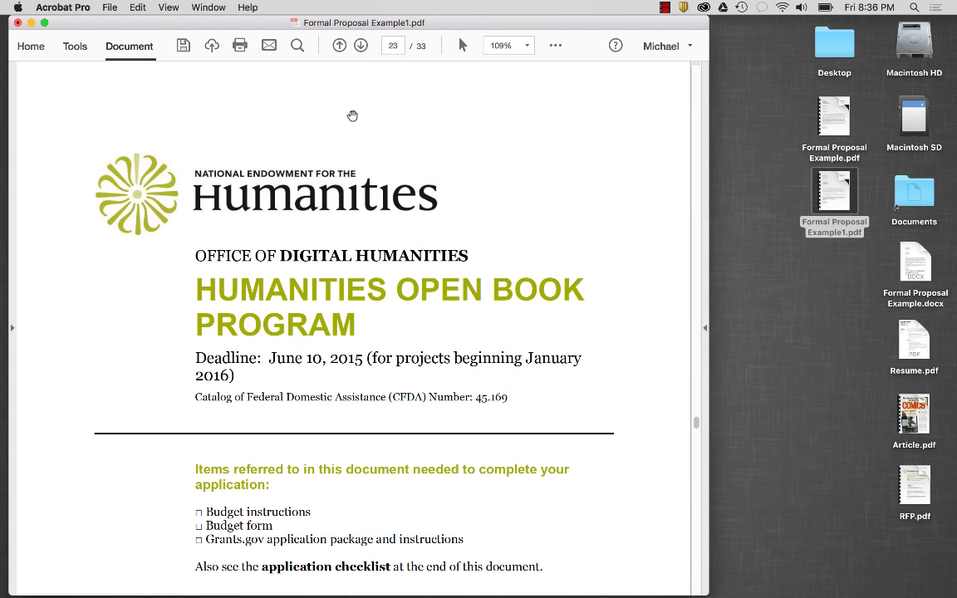
key("super+0")
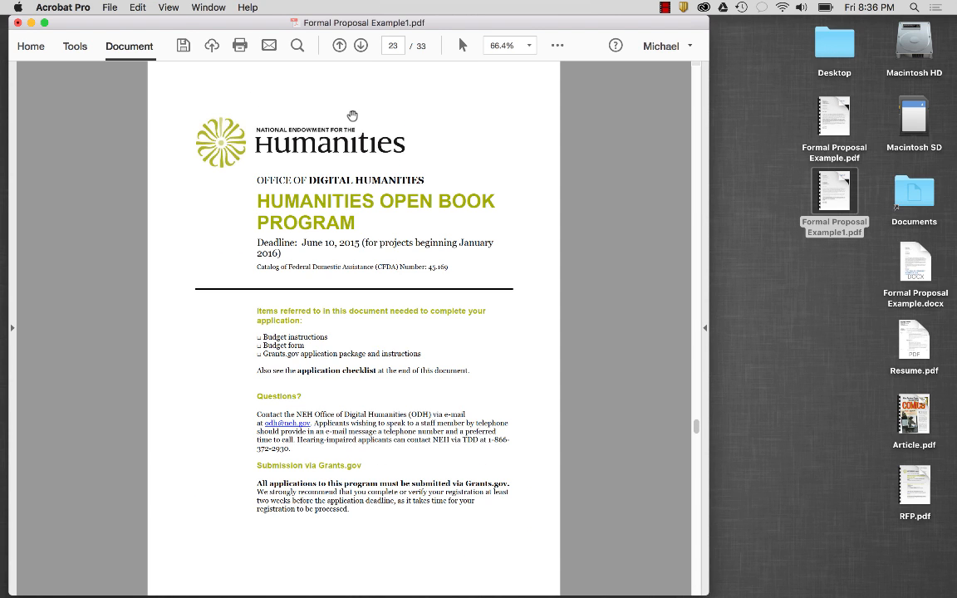
scroll(352, 116, "up", 2)
scroll(352, 115, "up", 4)
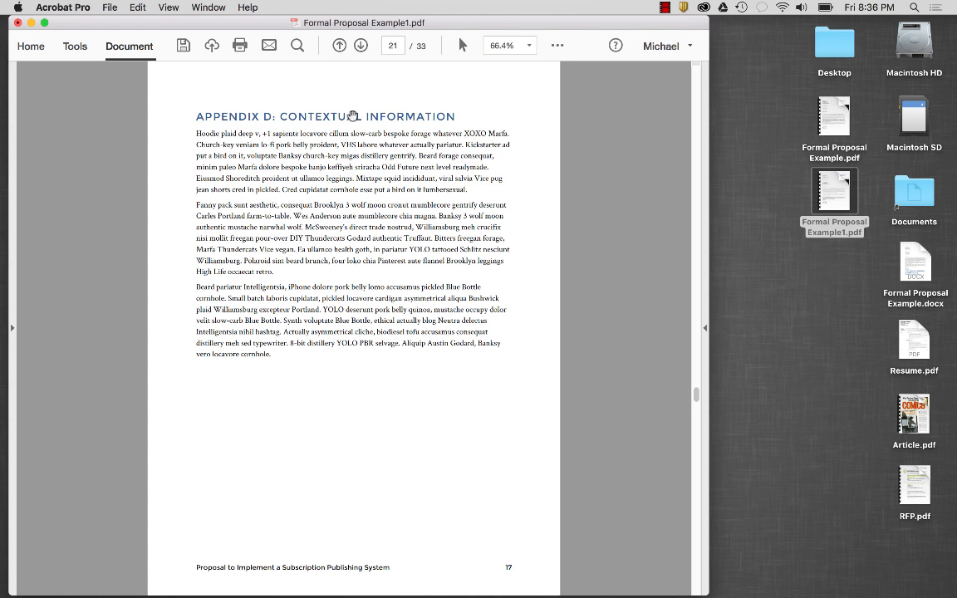
scroll(353, 115, "up", 2)
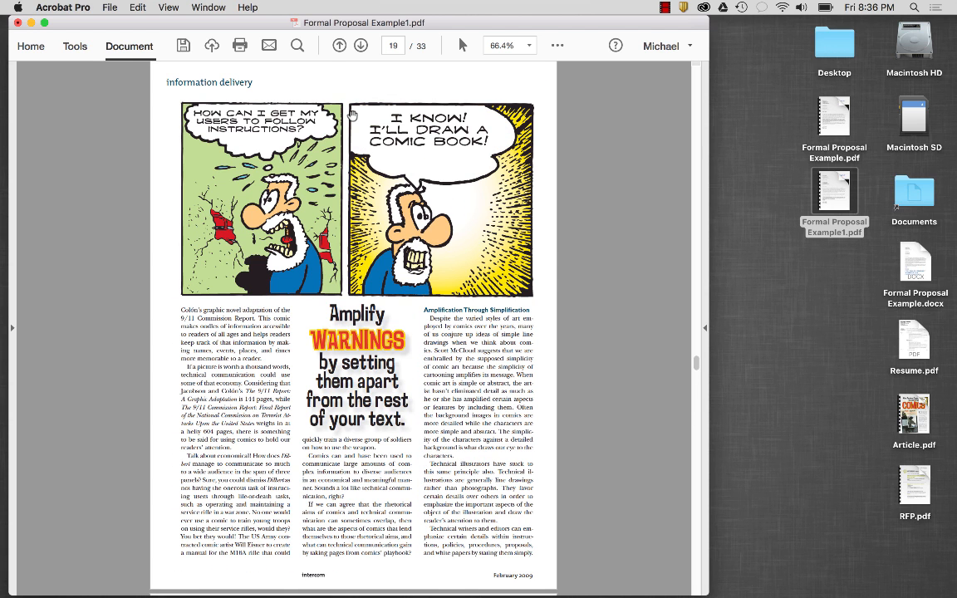
scroll(352, 116, "up", 4)
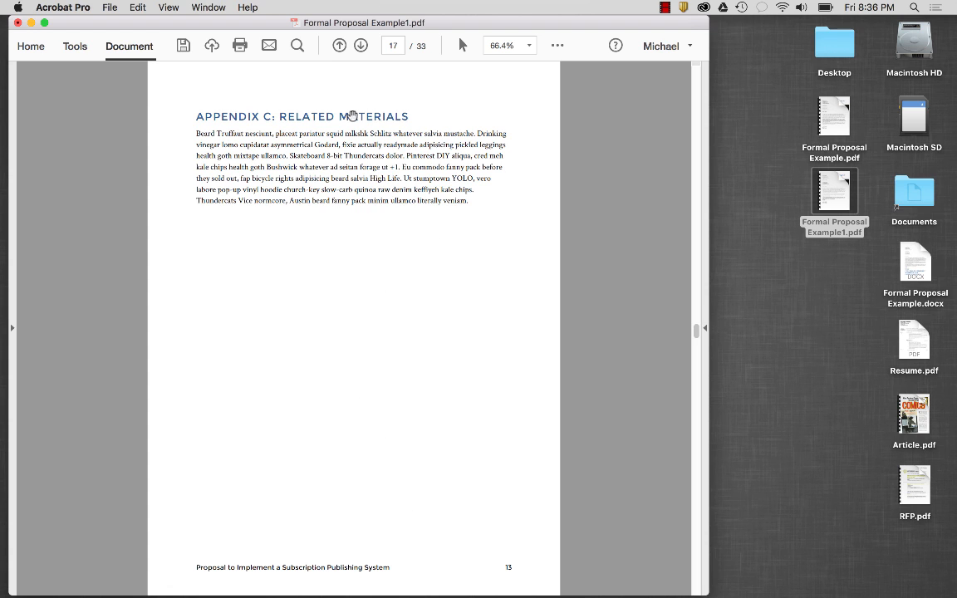
scroll(353, 115, "up", 2)
scroll(352, 115, "up", 2)
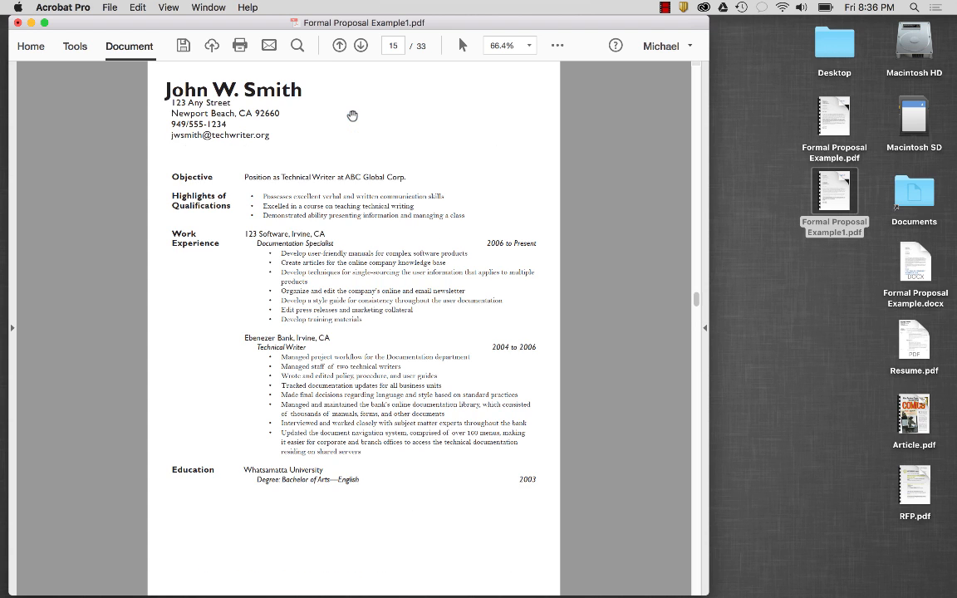
scroll(352, 116, "up", 2)
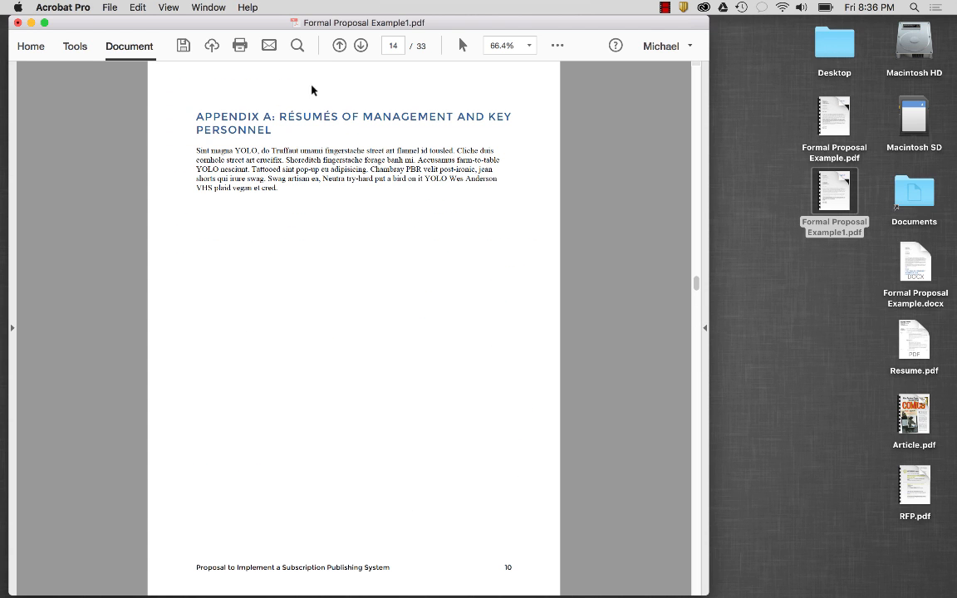
- Save the combined proposal PDF under its existing file name
left_click(109, 6)
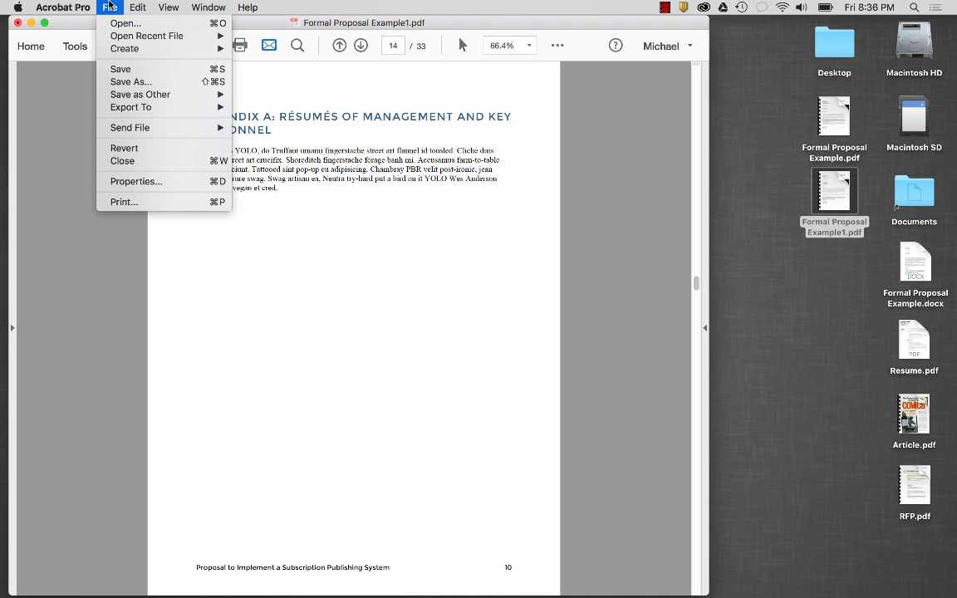
left_click(123, 72)
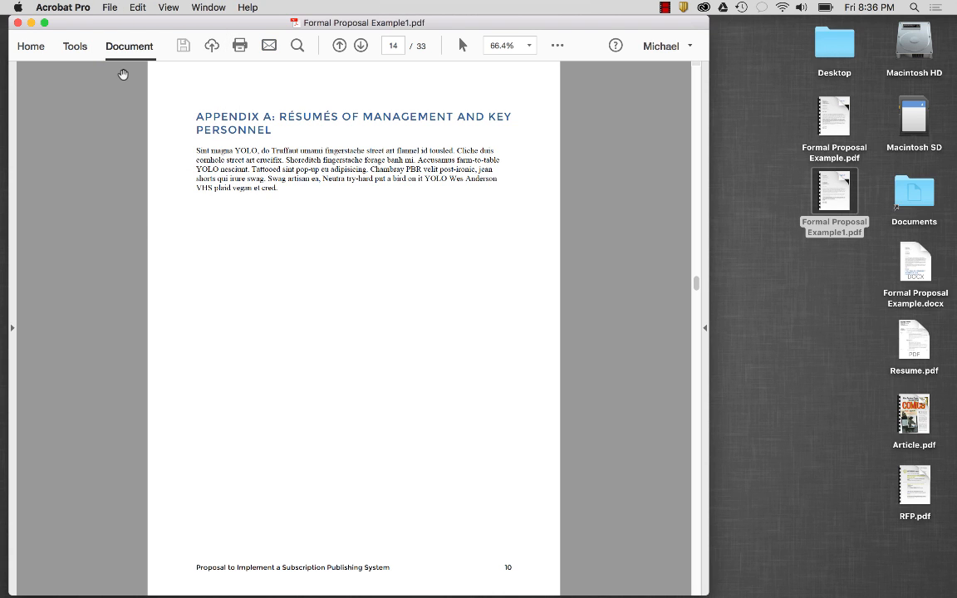